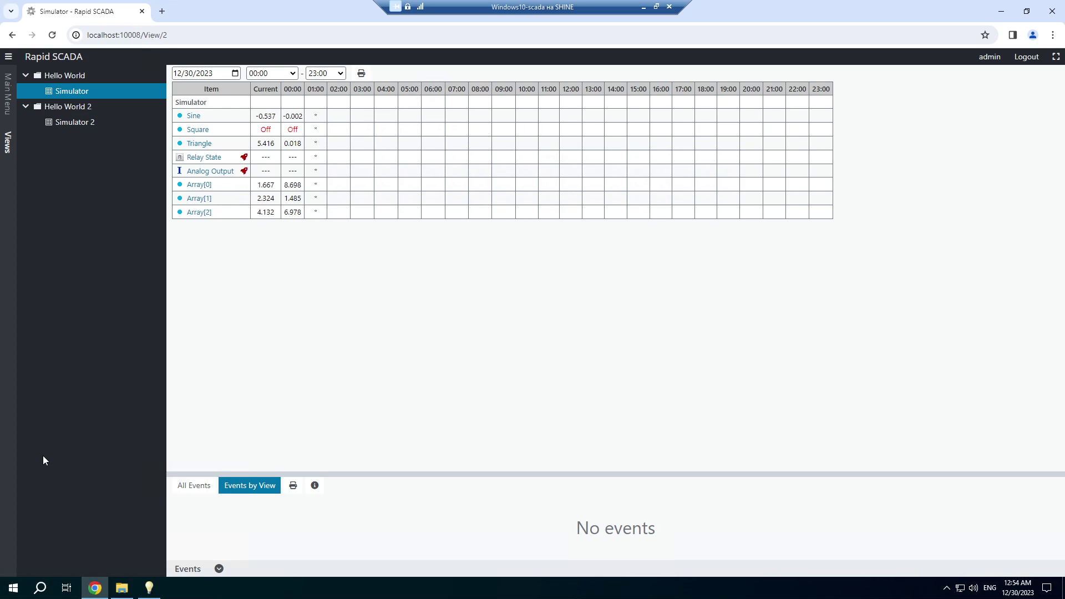
Look at the Simulator 2 view, then the Simulator view with its live readings.
{"action": "left_click", "coordinate": [66, 123]}
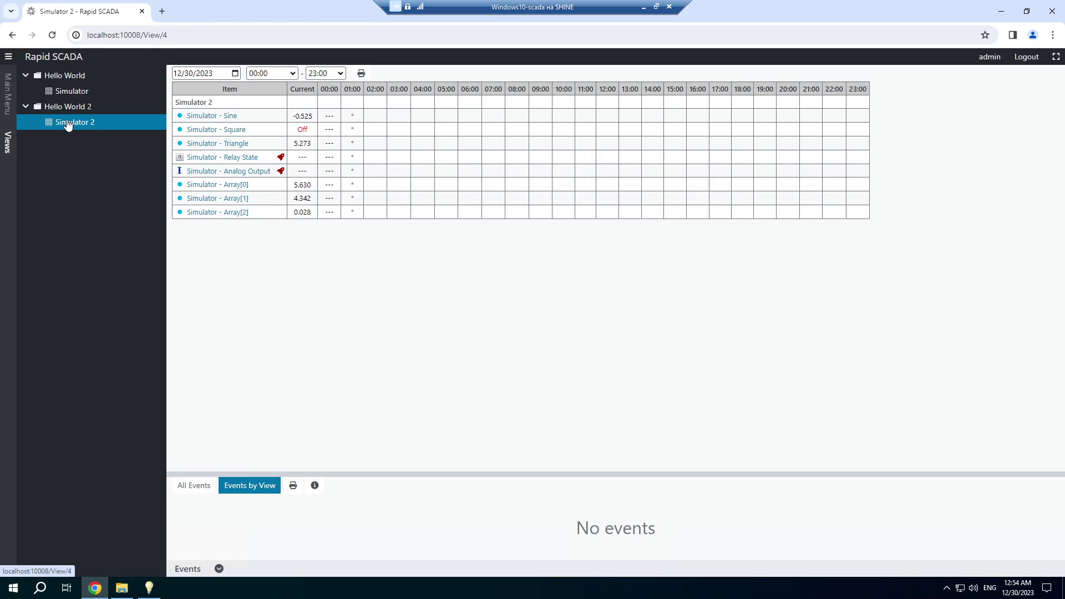
{"action": "left_click", "coordinate": [61, 94]}
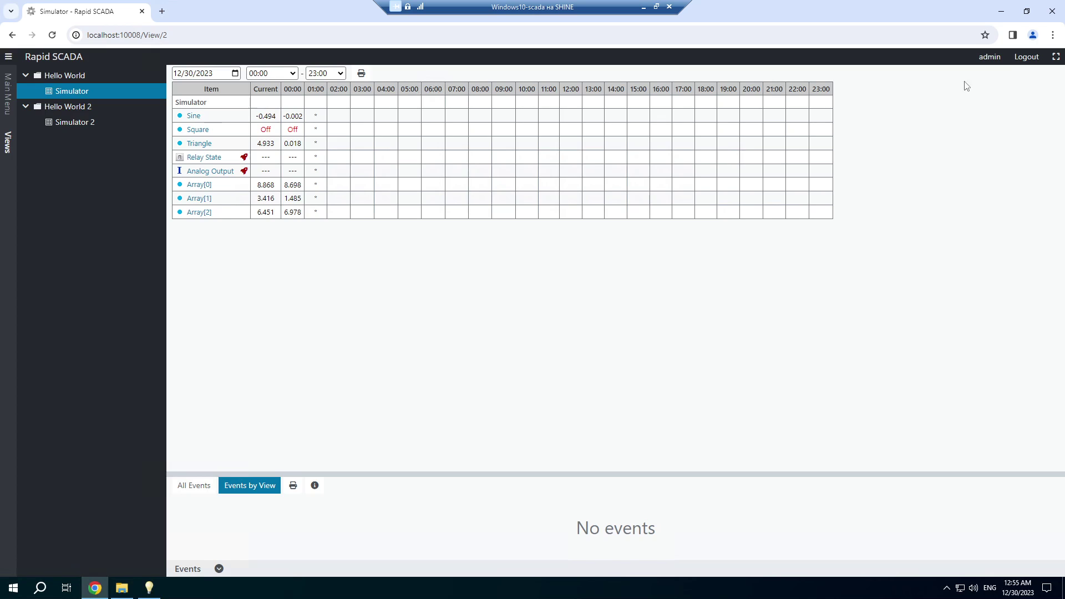
Log out of the web app, open HelloWorldCopy in Administrator and expand its Primary Tables.
{"action": "left_click", "coordinate": [1026, 57]}
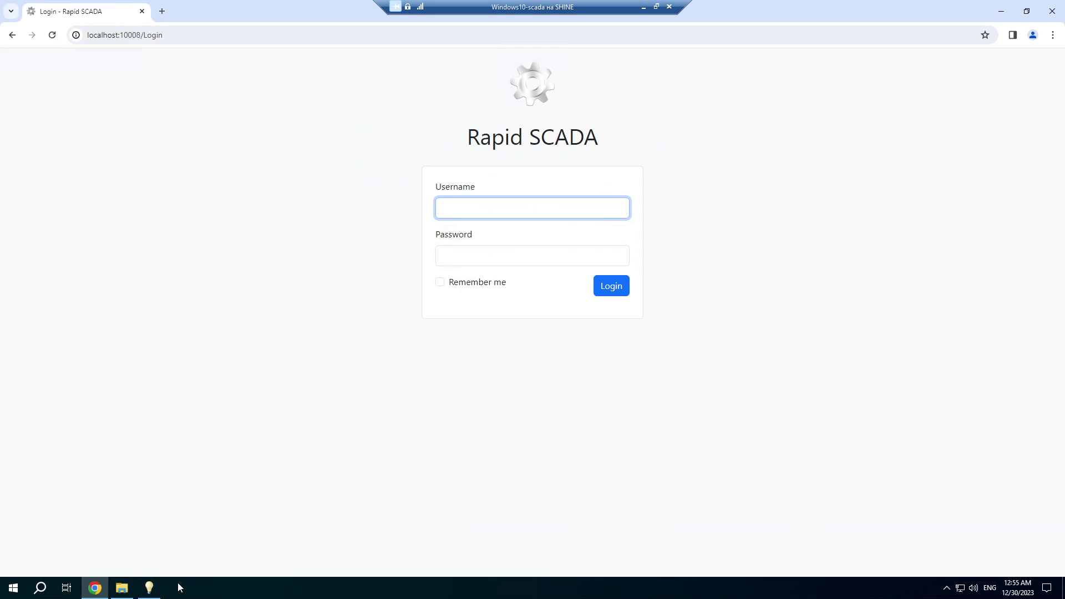
{"action": "left_click", "coordinate": [149, 591]}
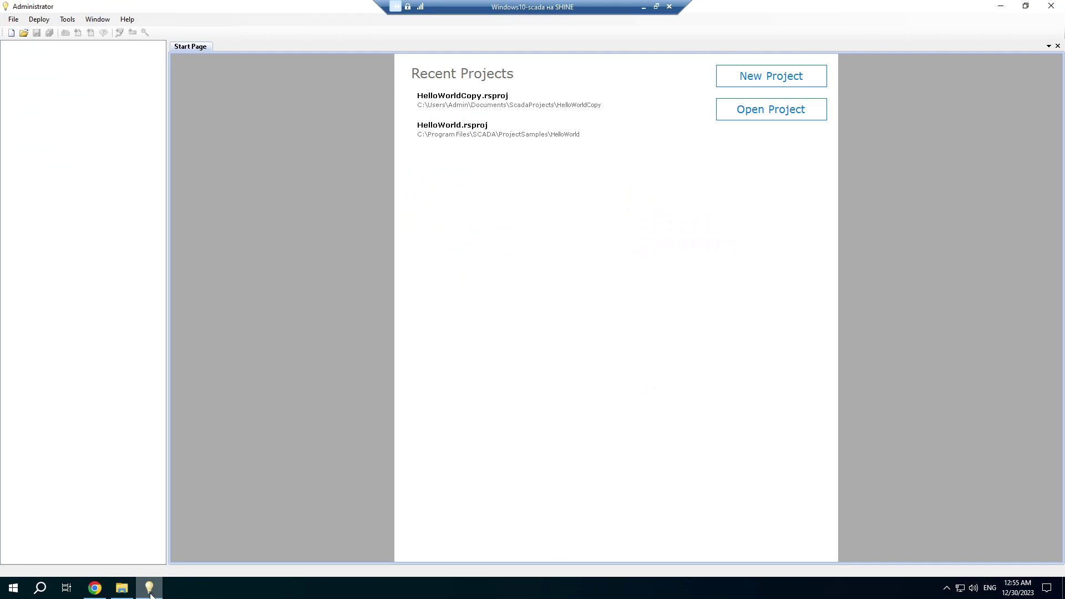
{"action": "left_click", "coordinate": [453, 105]}
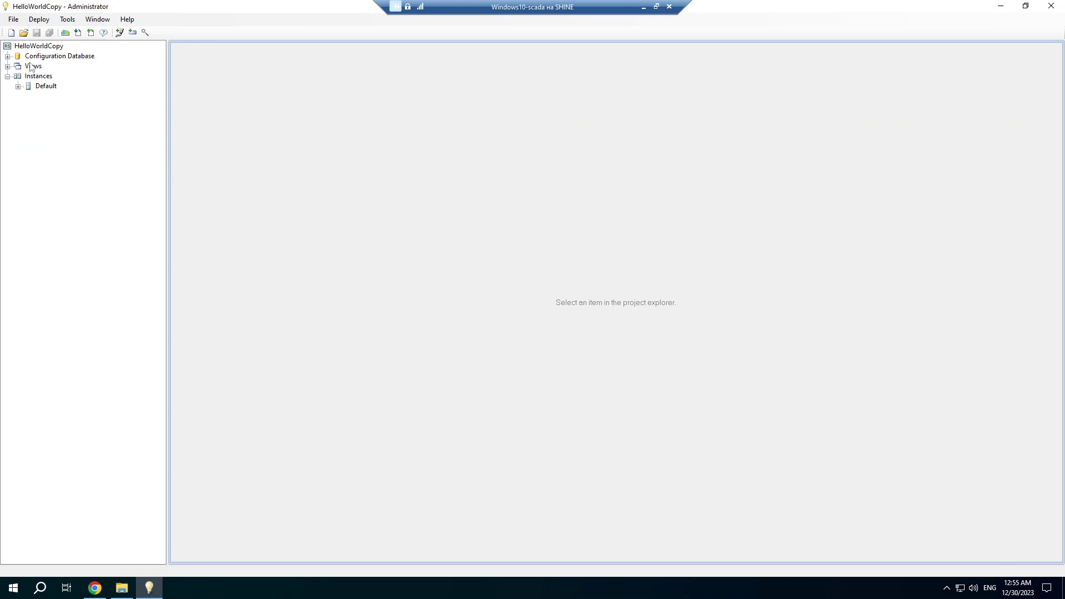
{"action": "left_click", "coordinate": [8, 57]}
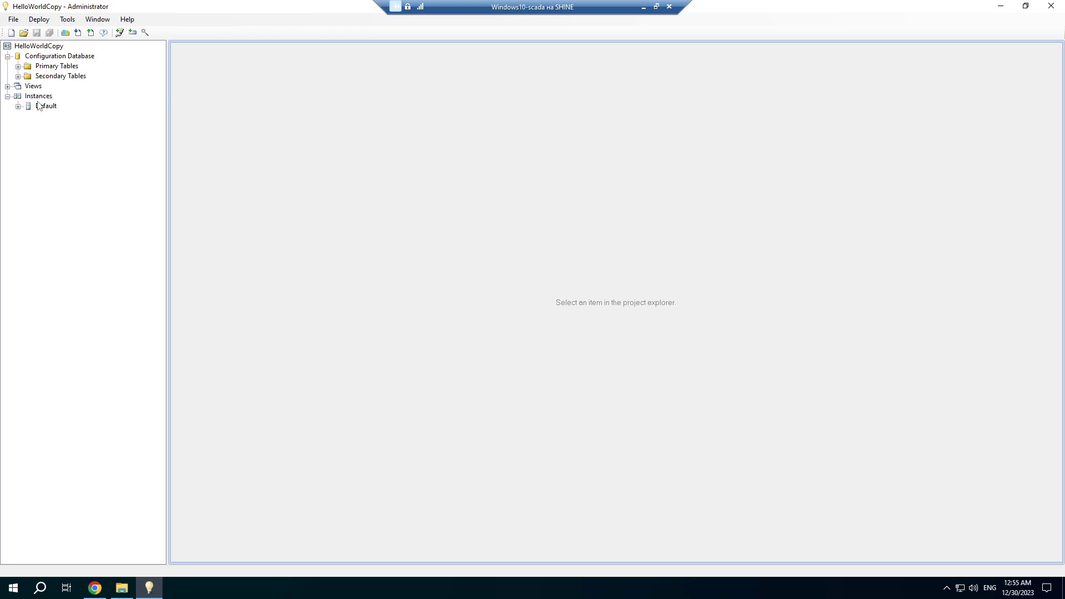
{"action": "left_click", "coordinate": [18, 67]}
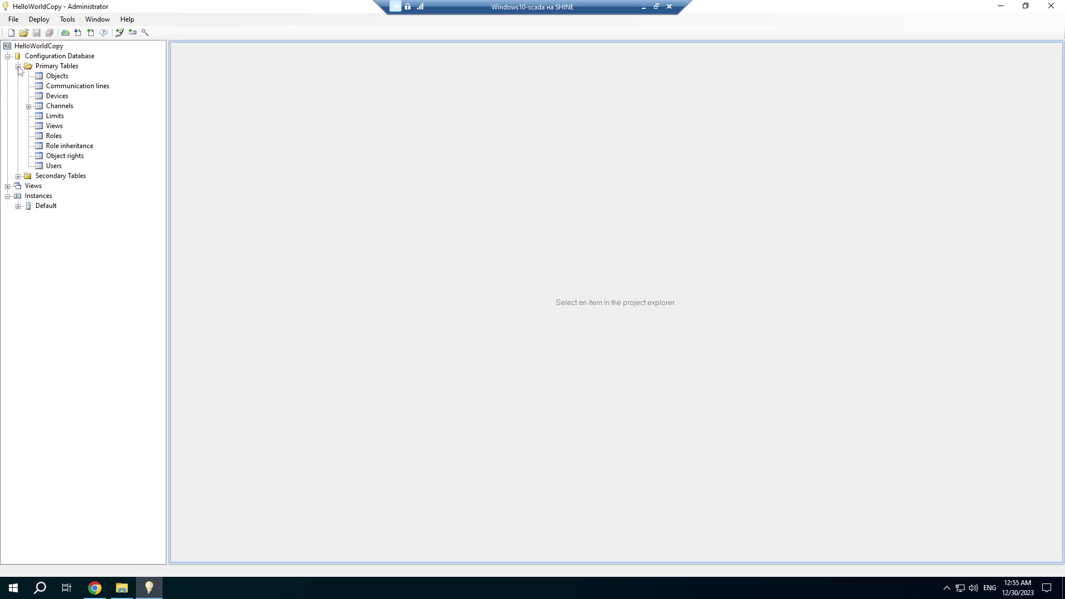
Rename object Enterprise to Site 1, add object Site 2, and save the Objects table.
{"action": "double_click", "coordinate": [56, 76]}
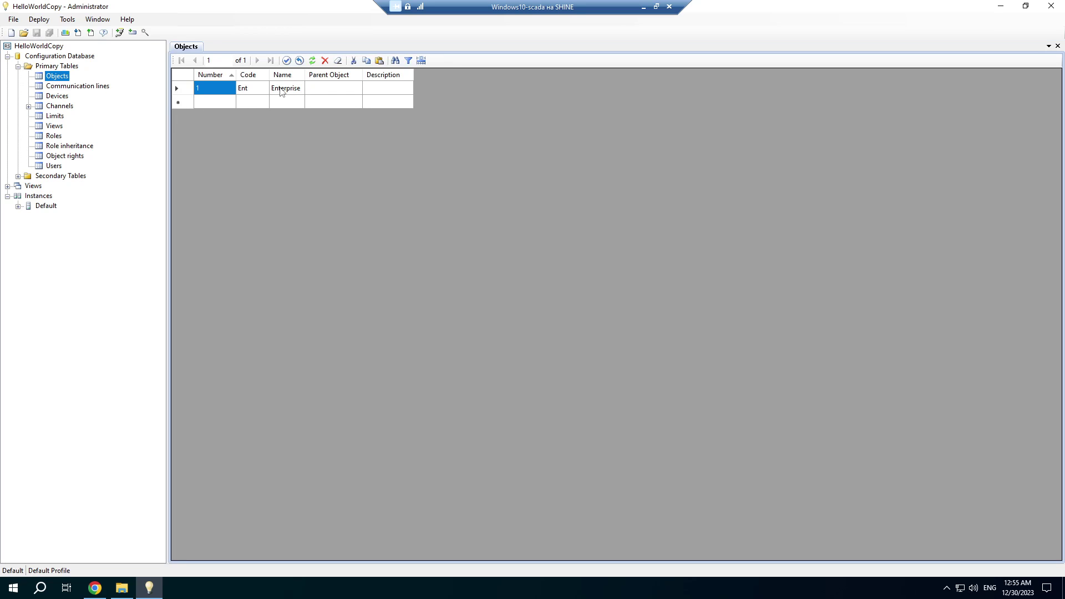
{"action": "left_click", "coordinate": [282, 91]}
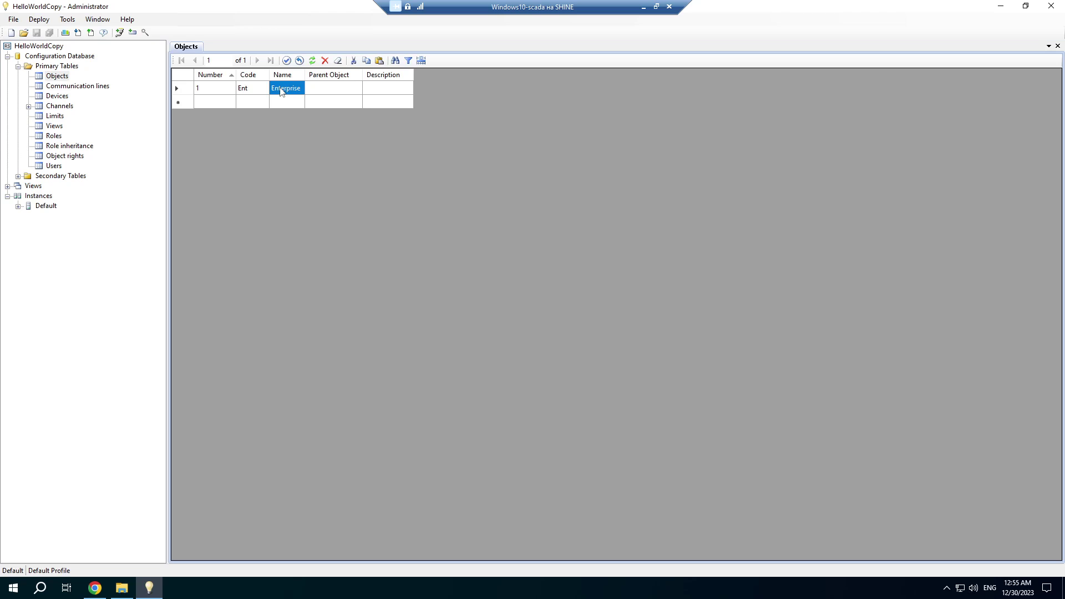
{"action": "left_click", "coordinate": [282, 91]}
{"action": "type", "text": "Site 1"}
{"action": "key", "text": "Return"}
{"action": "type", "text": "Site 2"}
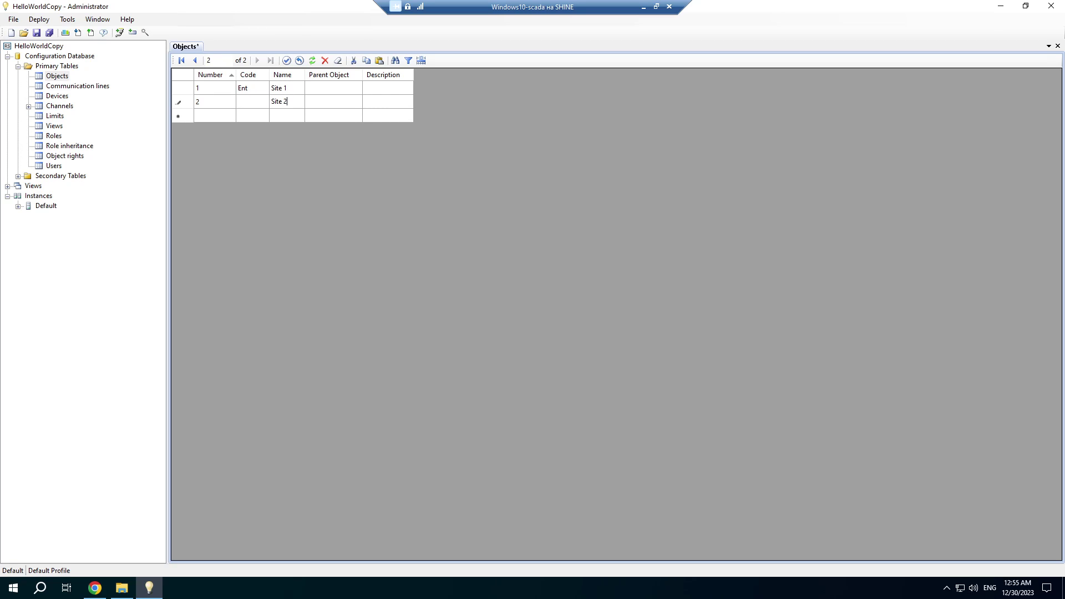
{"action": "key", "text": "Return"}
{"action": "key", "text": "Up"}
{"action": "key", "text": "ctrl+s"}
Review Site 2's parent object choices, leaving it without a parent.
{"action": "left_click", "coordinate": [358, 106]}
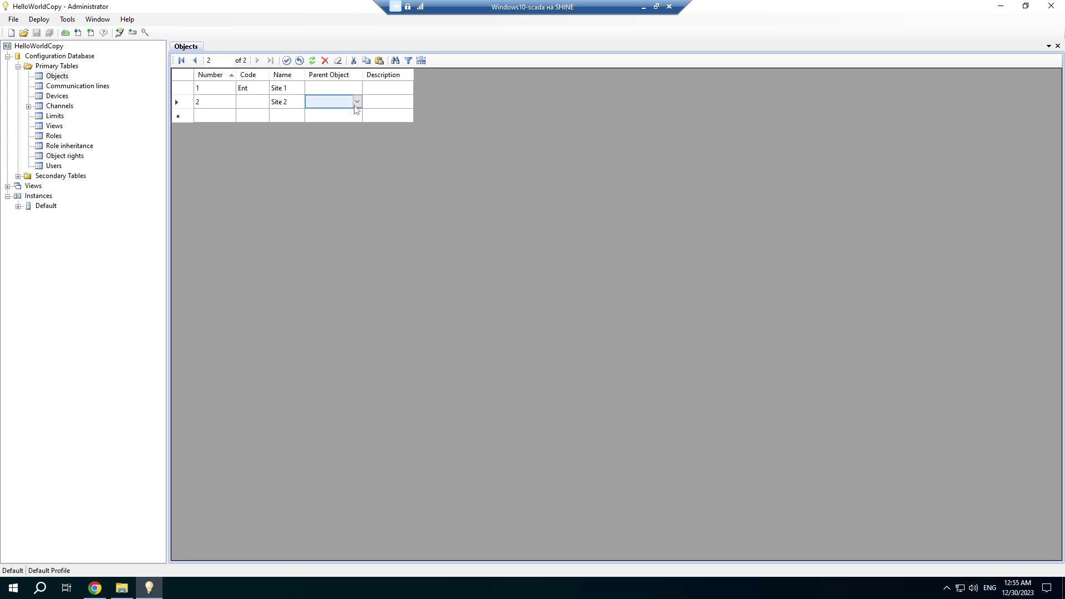
{"action": "left_click", "coordinate": [358, 105]}
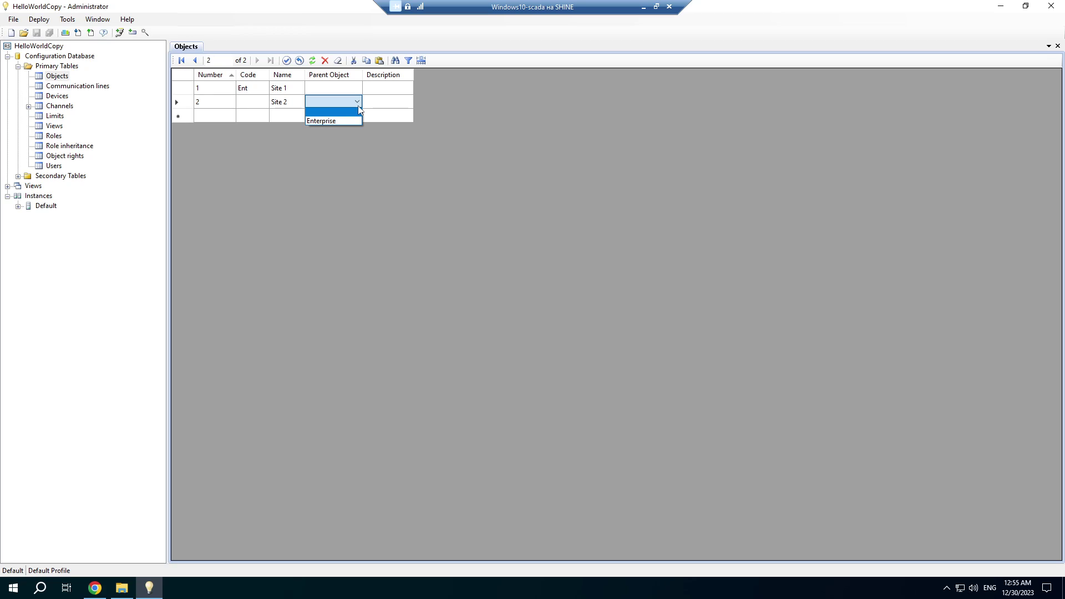
{"action": "left_click", "coordinate": [358, 105]}
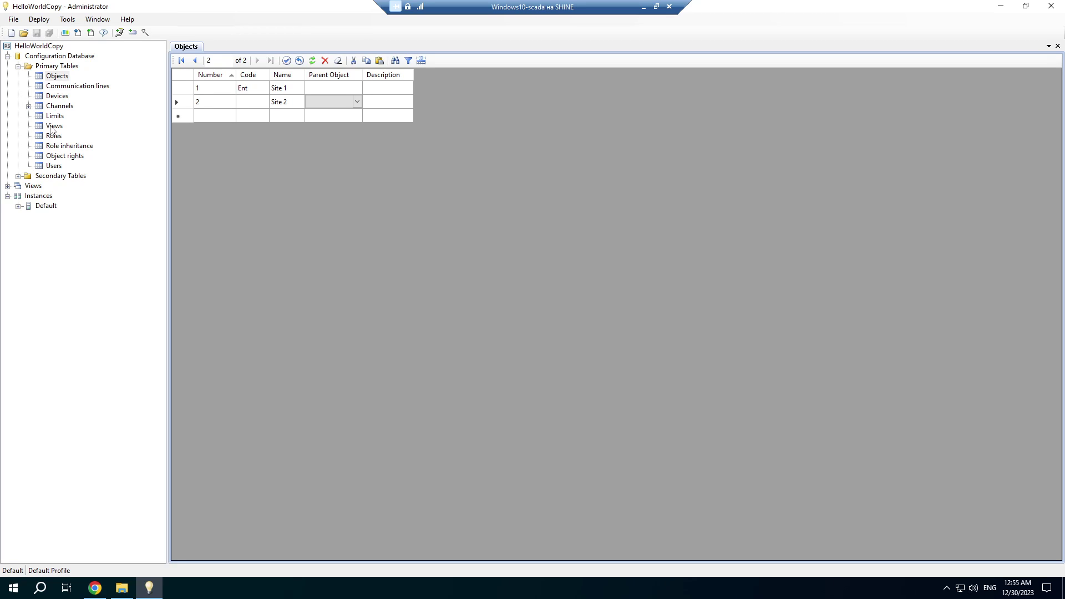
Set the object of views Hello World 2 and Simulator 2 to Site 2 and save.
{"action": "left_click", "coordinate": [52, 126]}
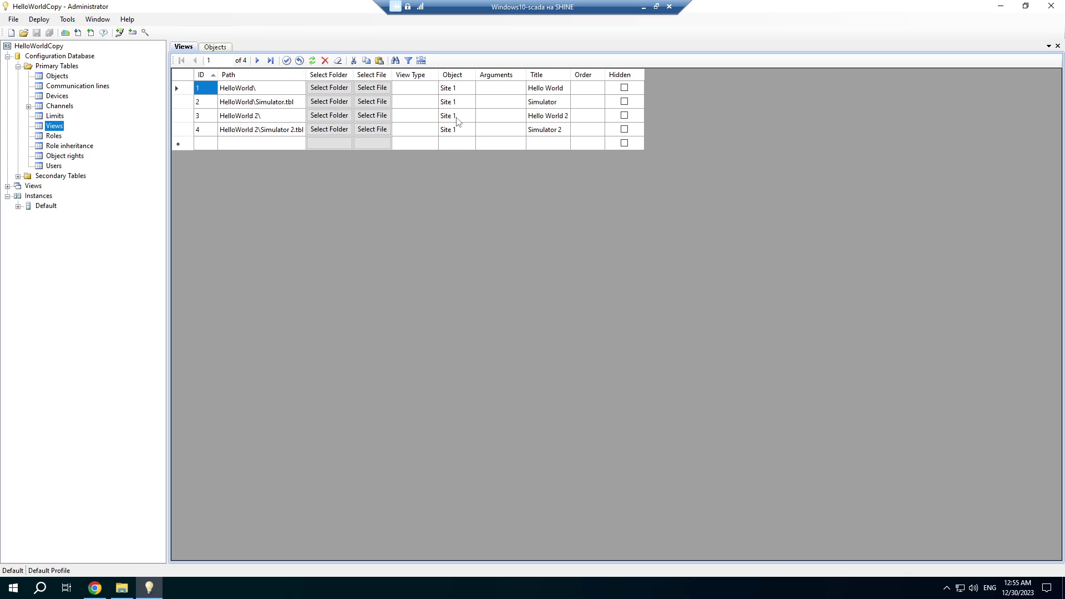
{"action": "left_click", "coordinate": [458, 121]}
{"action": "left_click", "coordinate": [458, 122]}
{"action": "left_click", "coordinate": [463, 137]}
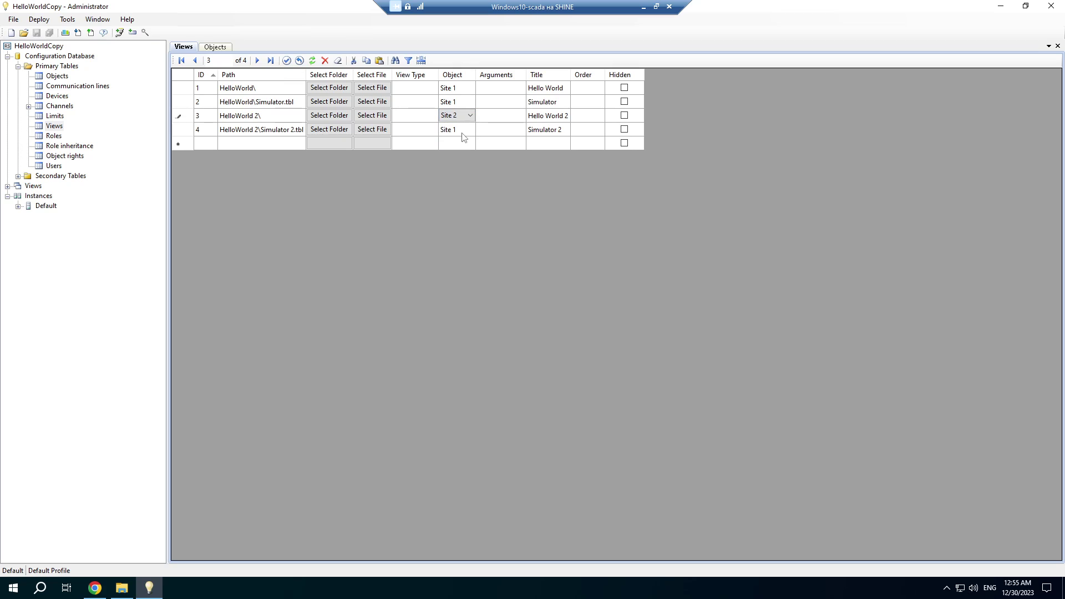
{"action": "left_click", "coordinate": [463, 133]}
{"action": "left_click", "coordinate": [469, 132]}
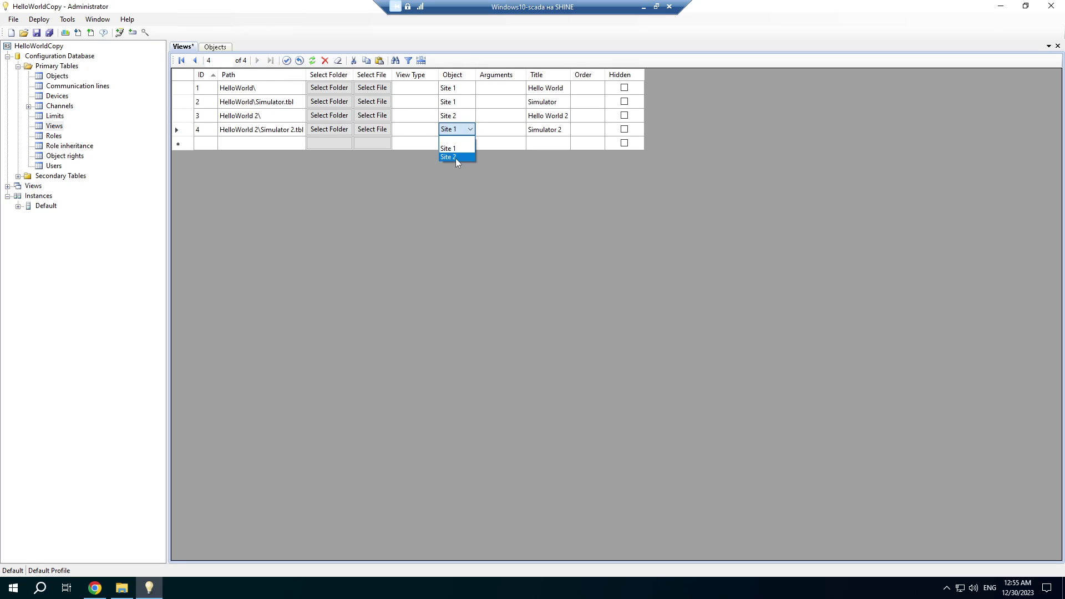
{"action": "left_click", "coordinate": [456, 158]}
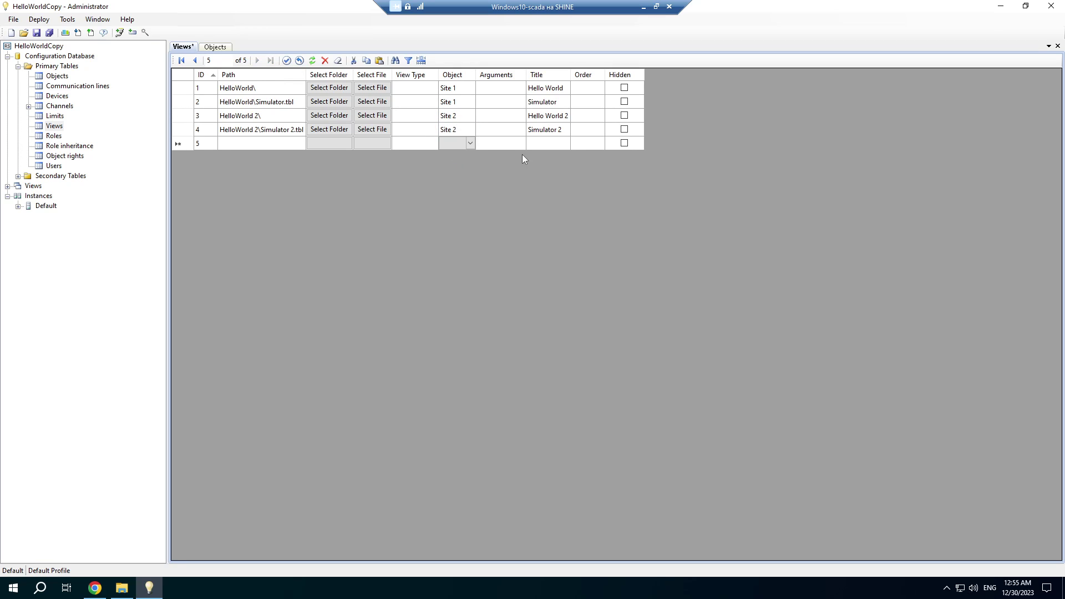
{"action": "key", "text": "ctrl+s"}
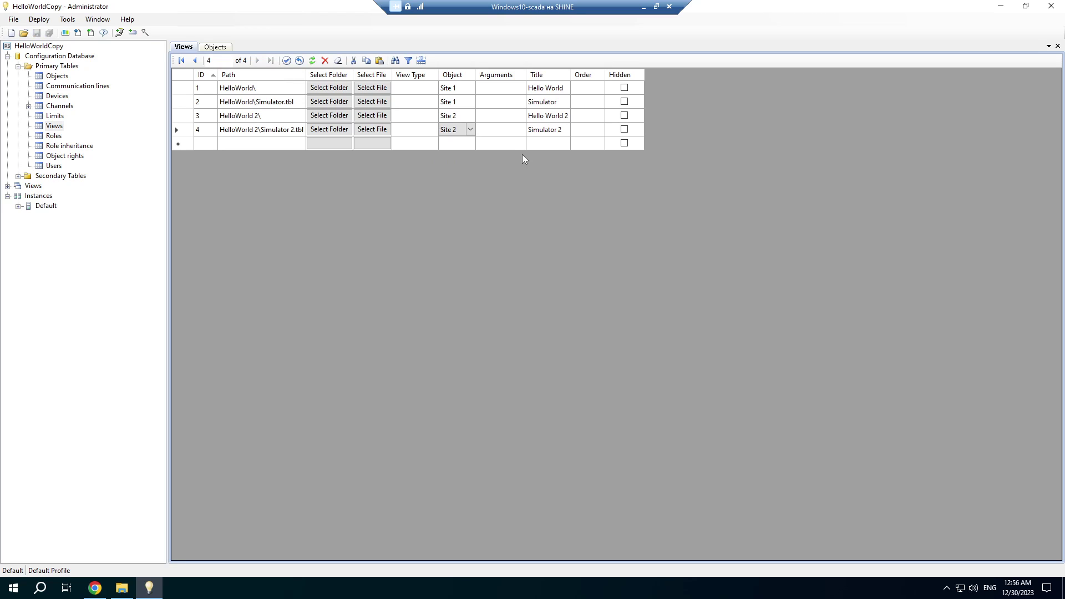
{"action": "left_click", "coordinate": [286, 121]}
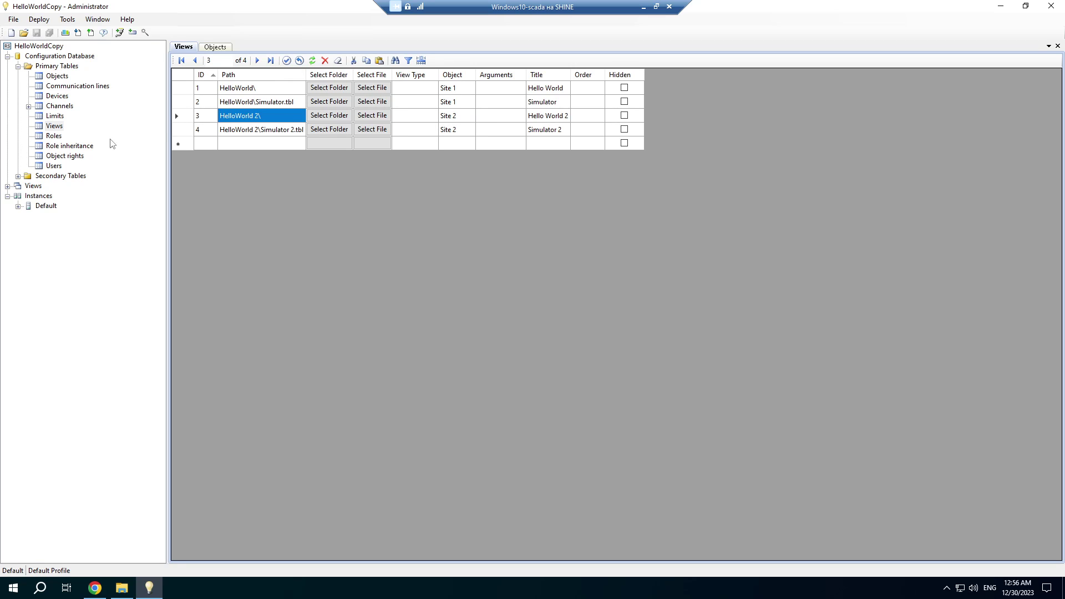
Rename role 101 to My role 1, add My role 2, save, and open Role inheritance.
{"action": "left_click", "coordinate": [54, 136]}
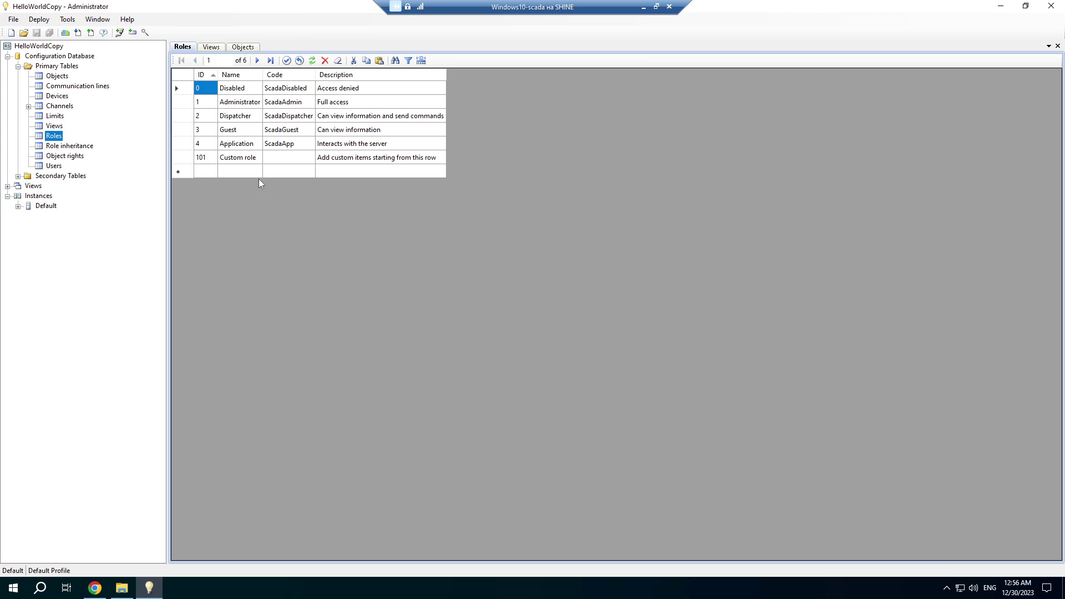
{"action": "left_click", "coordinate": [247, 159]}
{"action": "left_click", "coordinate": [248, 160]}
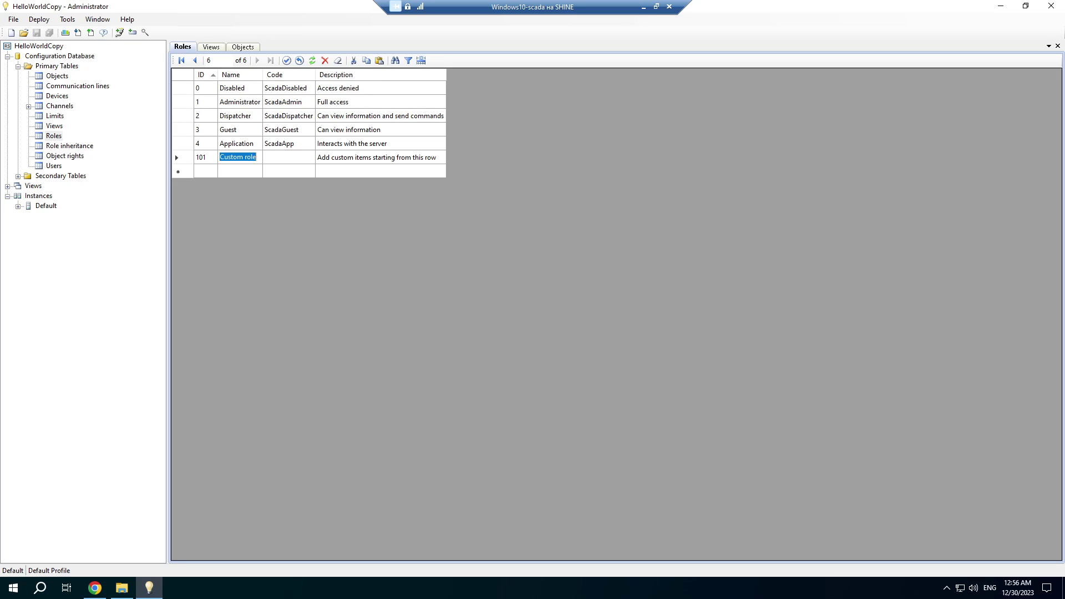
{"action": "type", "text": "My role 1"}
{"action": "left_click", "coordinate": [253, 169]}
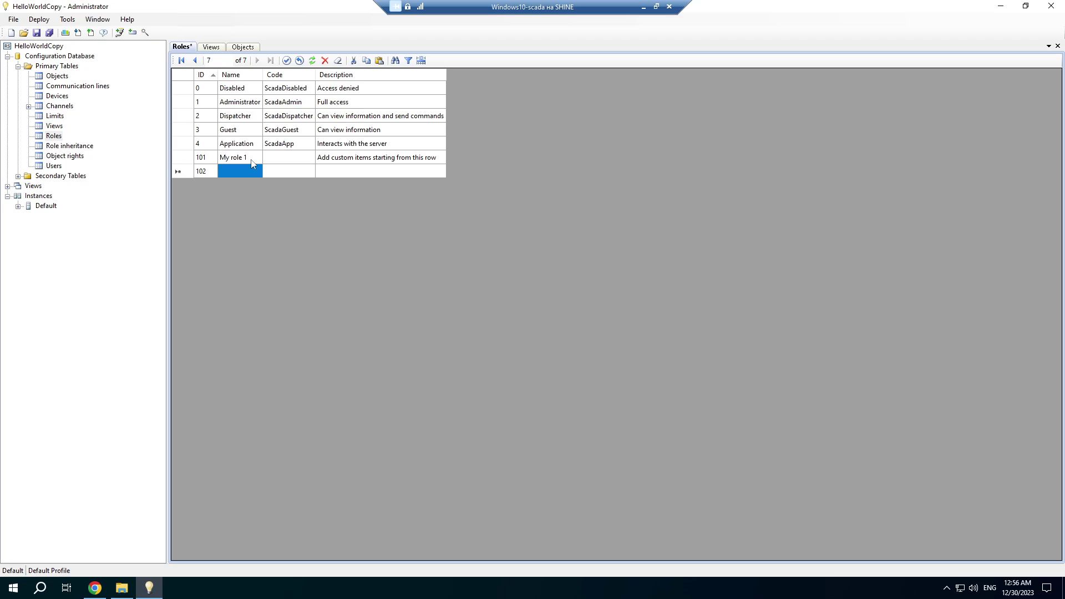
{"action": "type", "text": "My ro"}
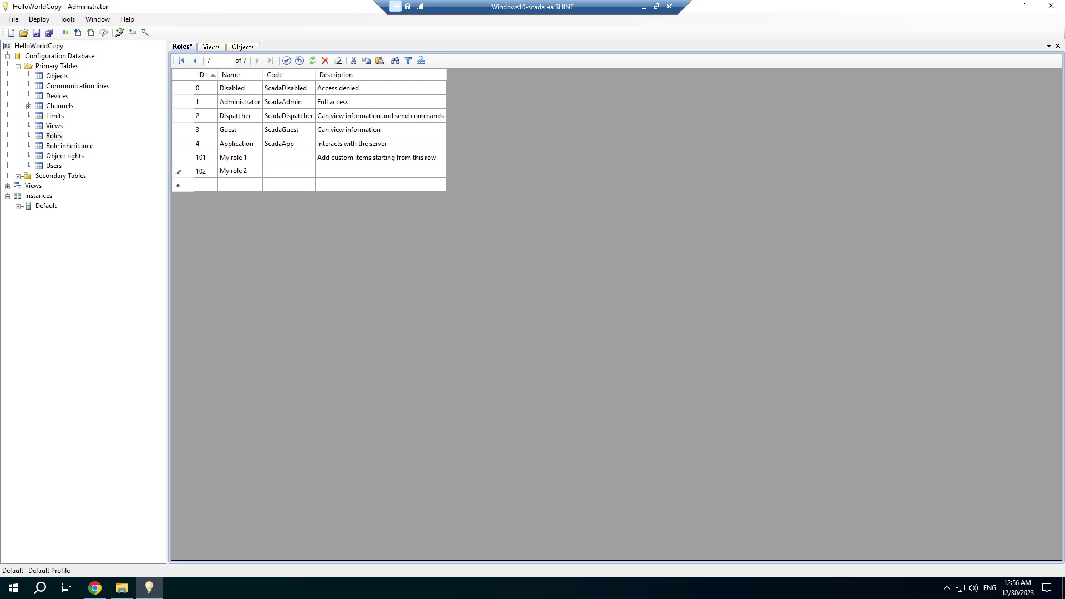
{"action": "type", "text": "le 2"}
{"action": "key", "text": "Return"}
{"action": "key", "text": "Up"}
{"action": "key", "text": "ctrl+s"}
{"action": "double_click", "coordinate": [69, 146]}
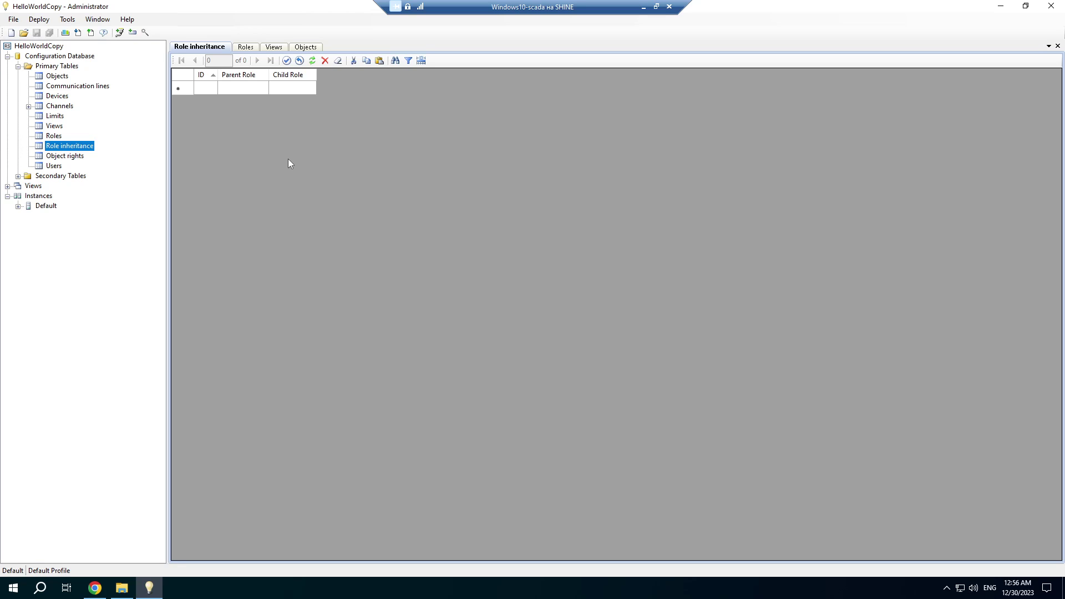
Add an object right giving My role 1 view and control of Site 1.
{"action": "left_click", "coordinate": [65, 157]}
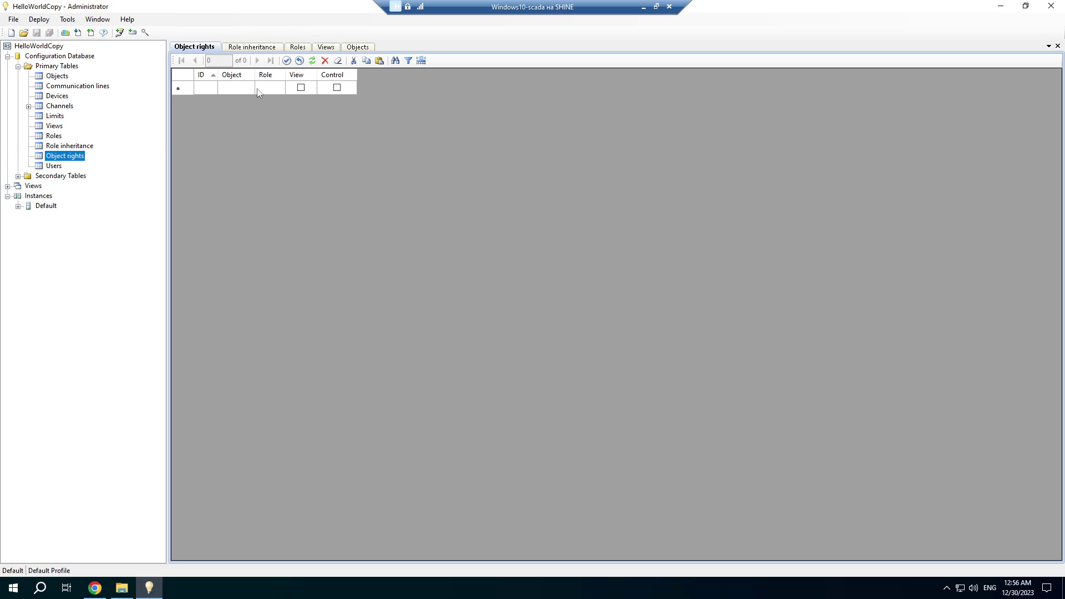
{"action": "left_click_drag", "start_coordinate": [255, 70], "coordinate": [336, 79]}
{"action": "left_click", "coordinate": [271, 88]}
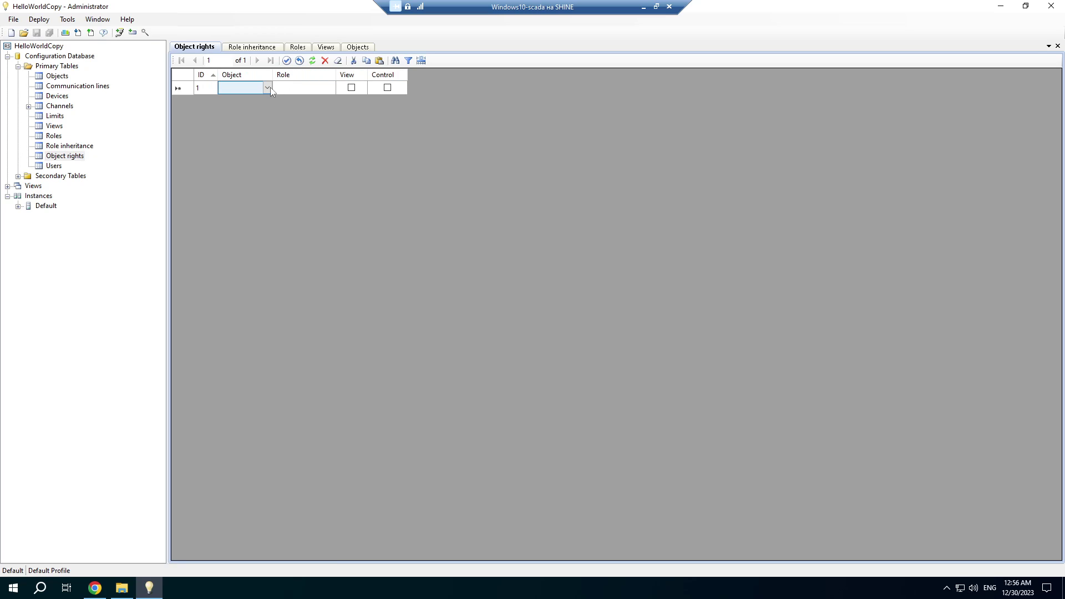
{"action": "left_click", "coordinate": [268, 88]}
{"action": "left_click", "coordinate": [256, 99]}
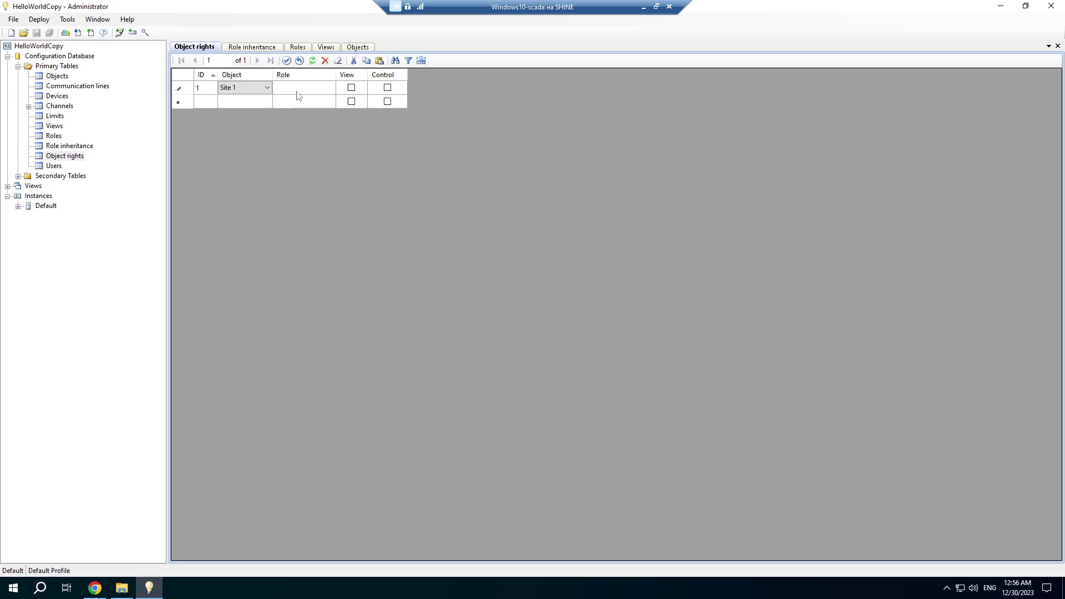
{"action": "left_click", "coordinate": [307, 91]}
{"action": "left_click", "coordinate": [329, 89]}
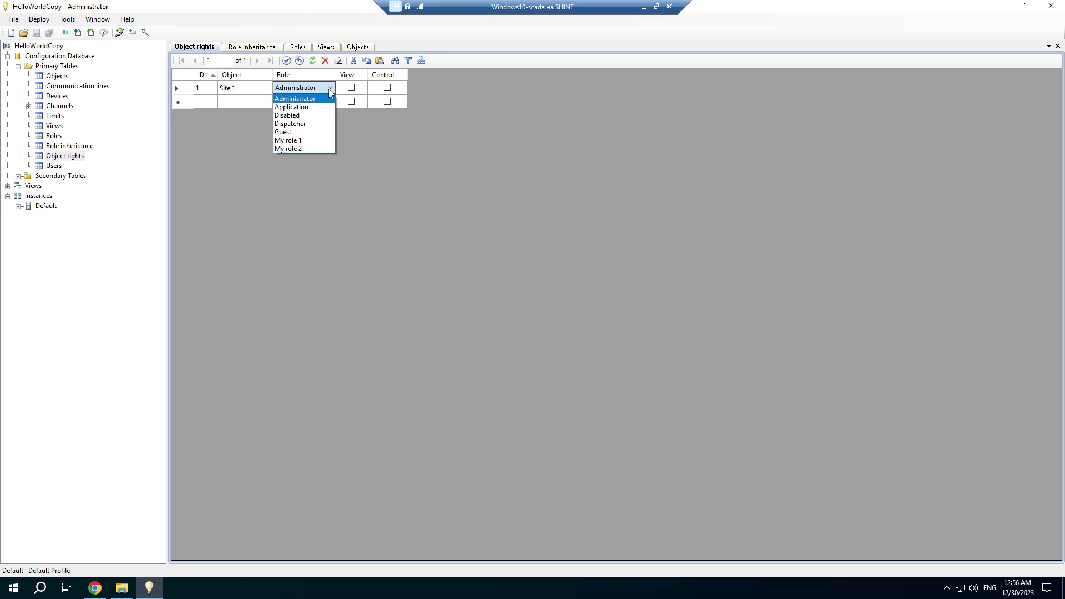
{"action": "left_click", "coordinate": [303, 140]}
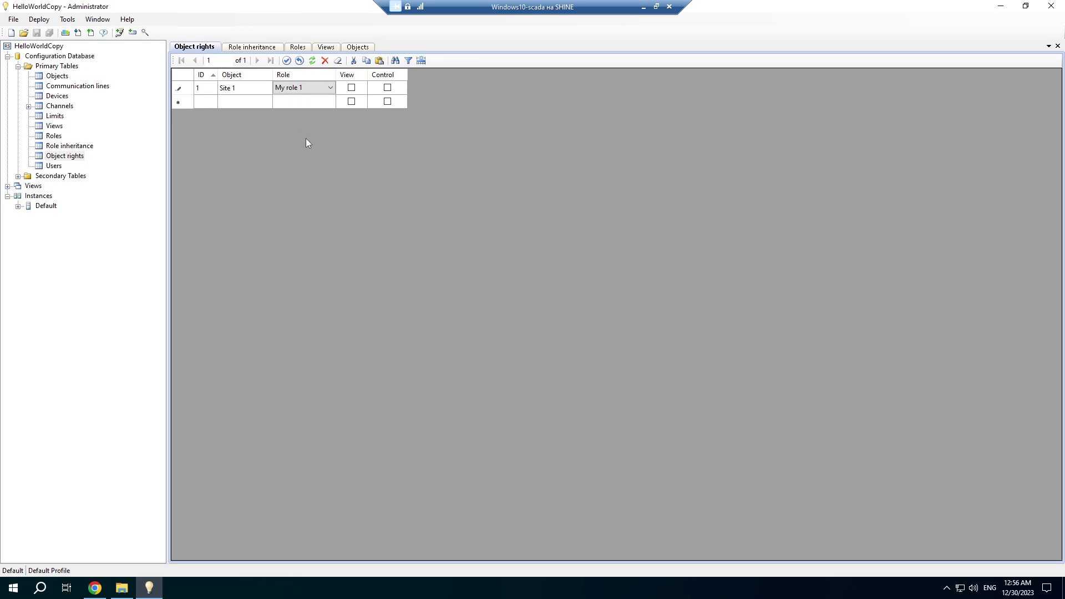
{"action": "left_click", "coordinate": [351, 88]}
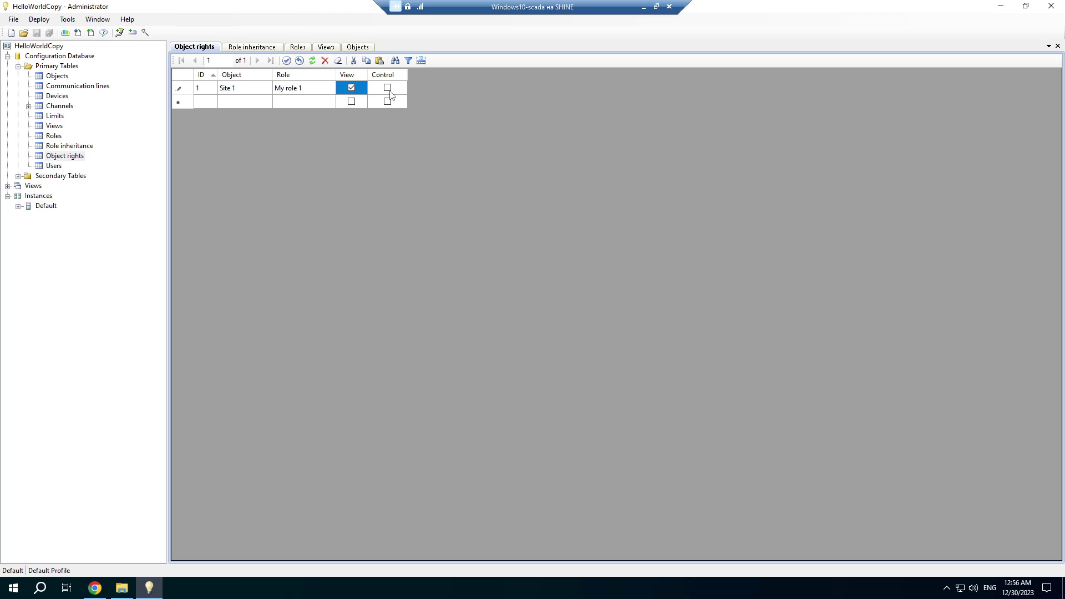
{"action": "left_click", "coordinate": [388, 89]}
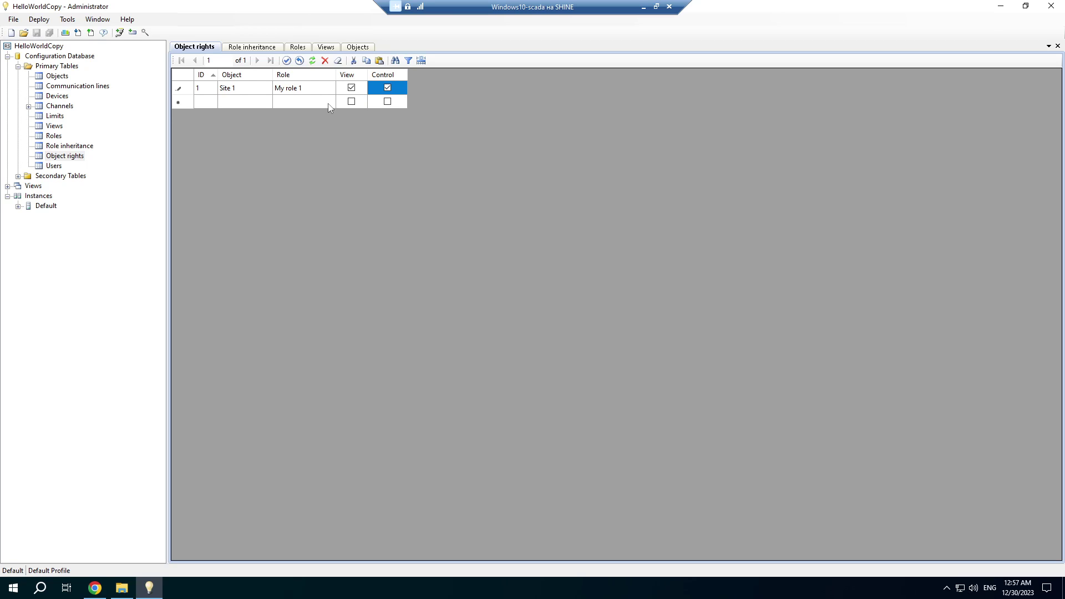
Add a right giving My role 2 view and control of Site 2, then save.
{"action": "left_click", "coordinate": [255, 105]}
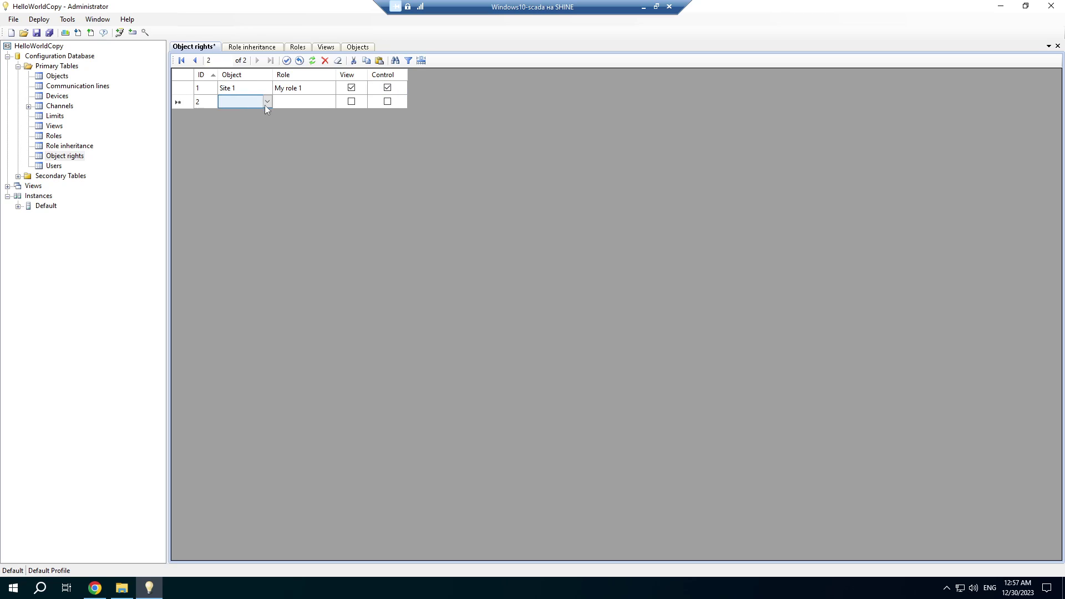
{"action": "left_click", "coordinate": [267, 102]}
{"action": "left_click", "coordinate": [261, 119]}
{"action": "left_click", "coordinate": [324, 102]}
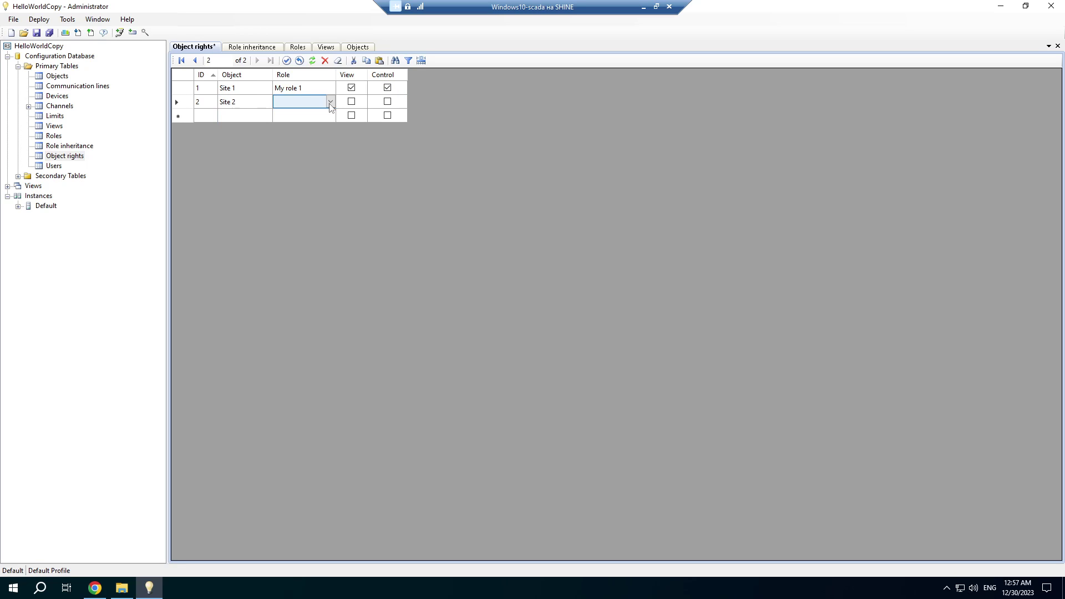
{"action": "left_click", "coordinate": [329, 102]}
{"action": "left_click", "coordinate": [317, 154]}
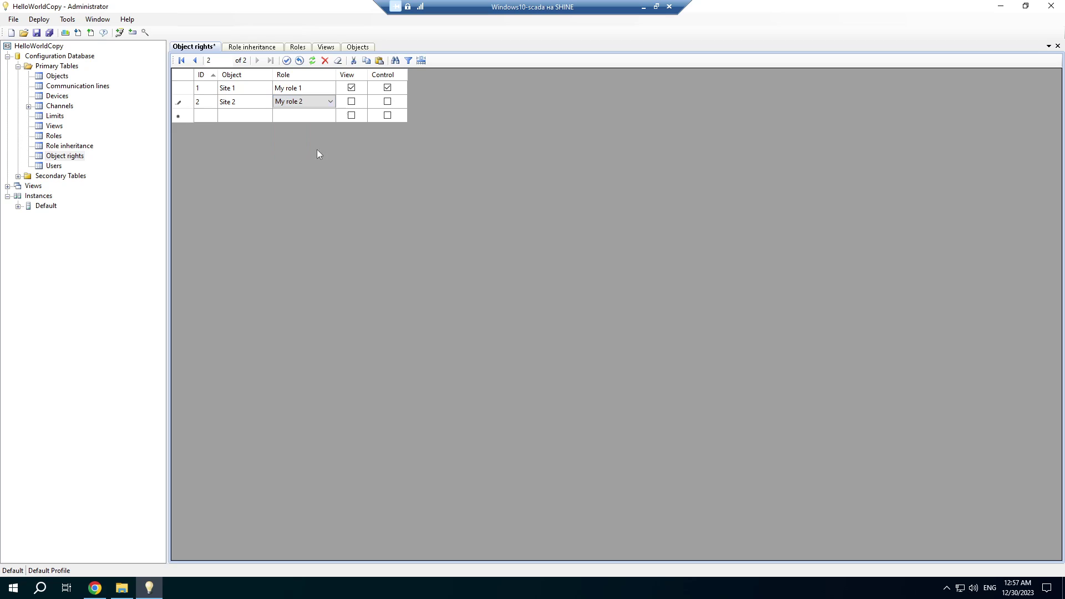
{"action": "left_click", "coordinate": [352, 101]}
{"action": "left_click", "coordinate": [388, 101]}
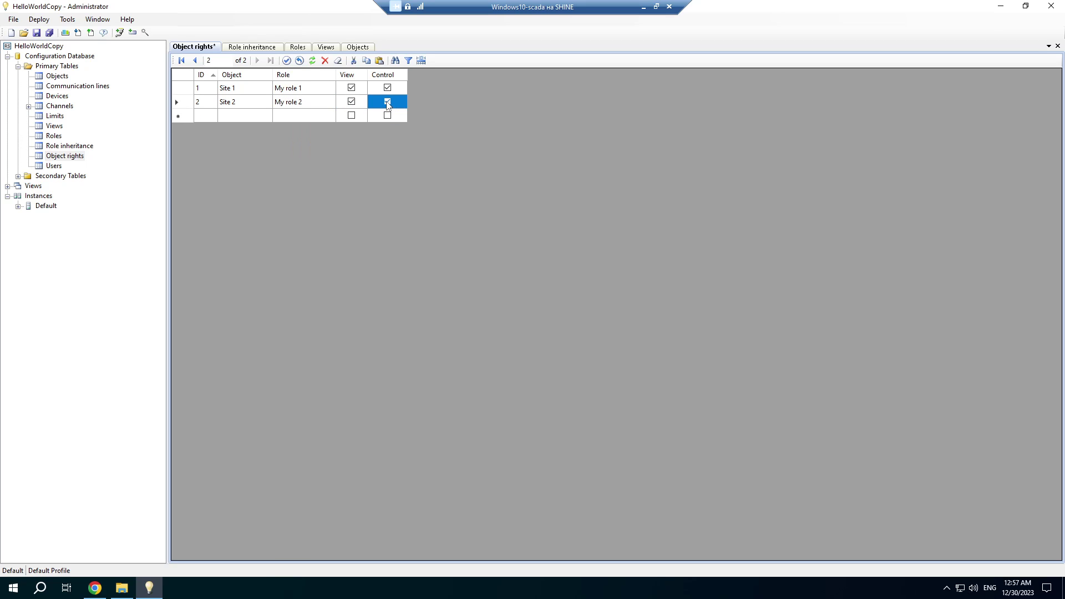
{"action": "key", "text": "ctrl+s"}
Add user user1 with a password and role My role 1.
{"action": "double_click", "coordinate": [51, 167]}
{"action": "left_click", "coordinate": [277, 147]}
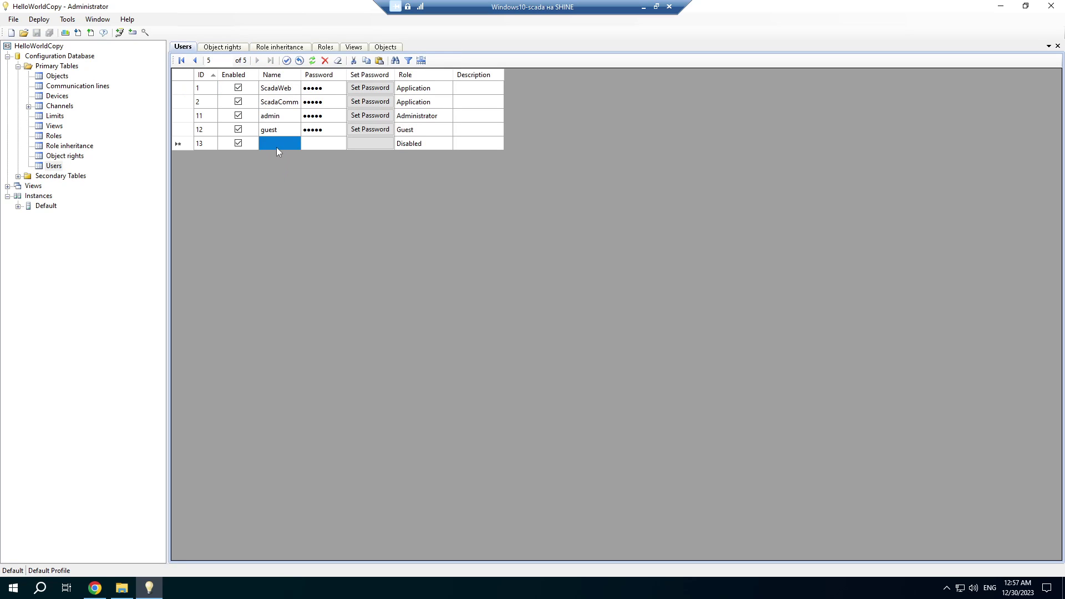
{"action": "type", "text": "user1"}
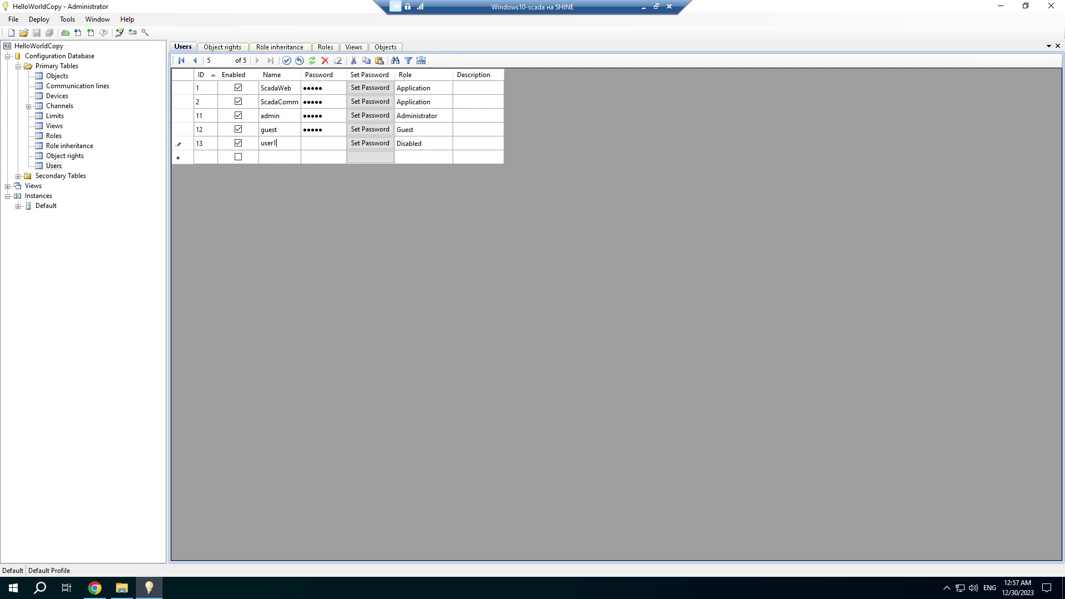
{"action": "key", "text": "Return"}
{"action": "left_click", "coordinate": [351, 145]}
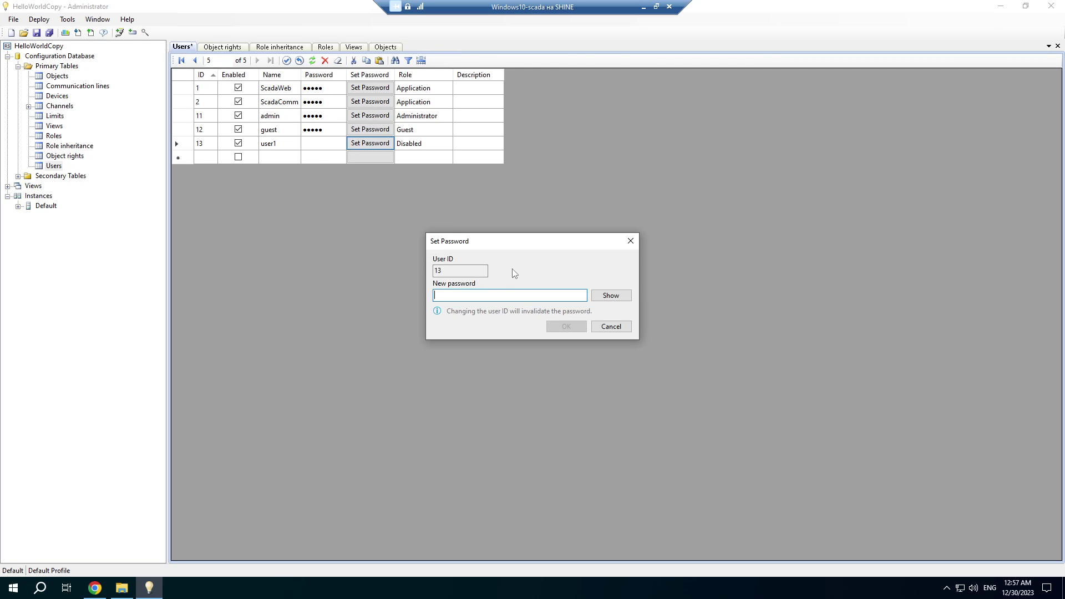
{"action": "type", "text": "12345"}
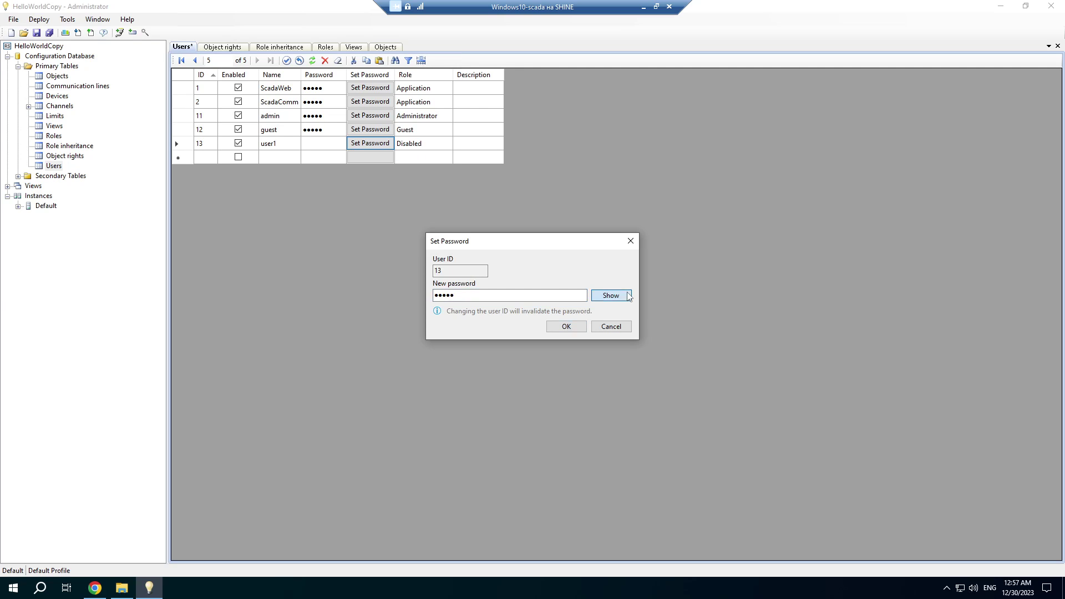
{"action": "left_click", "coordinate": [566, 326]}
{"action": "left_click", "coordinate": [447, 144]}
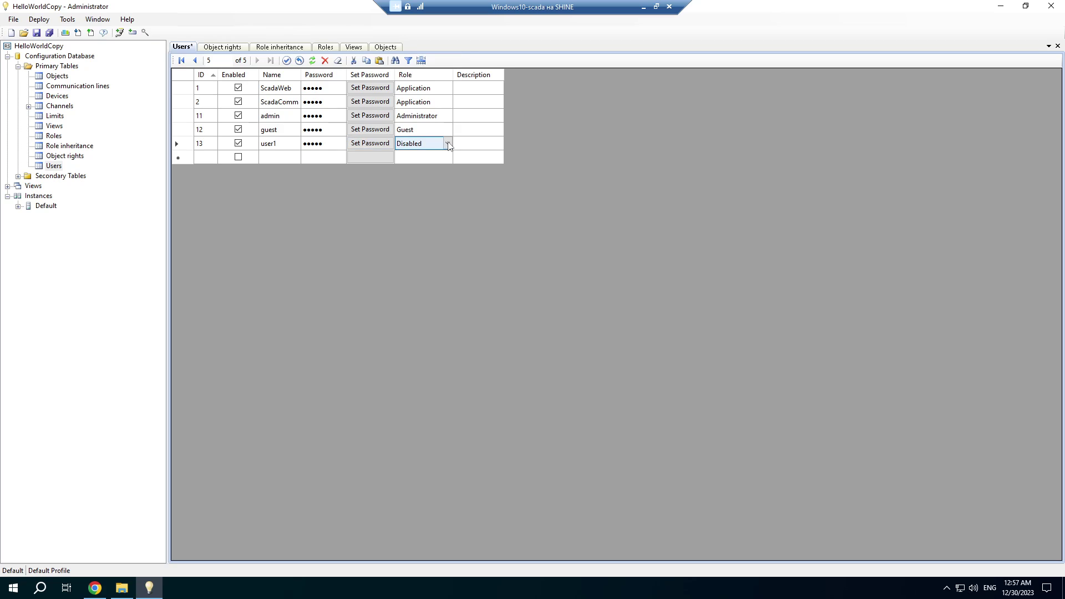
{"action": "left_click", "coordinate": [447, 144]}
{"action": "left_click", "coordinate": [422, 199]}
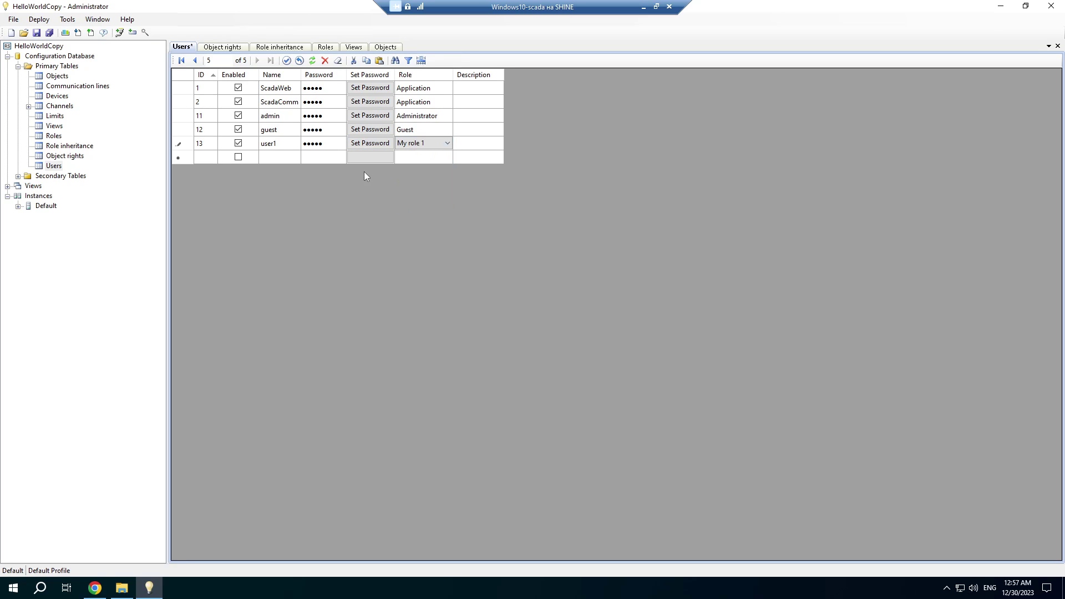
Add user user2 with a password and role My role 2, then save.
{"action": "left_click", "coordinate": [280, 157]}
{"action": "type", "text": "user2"}
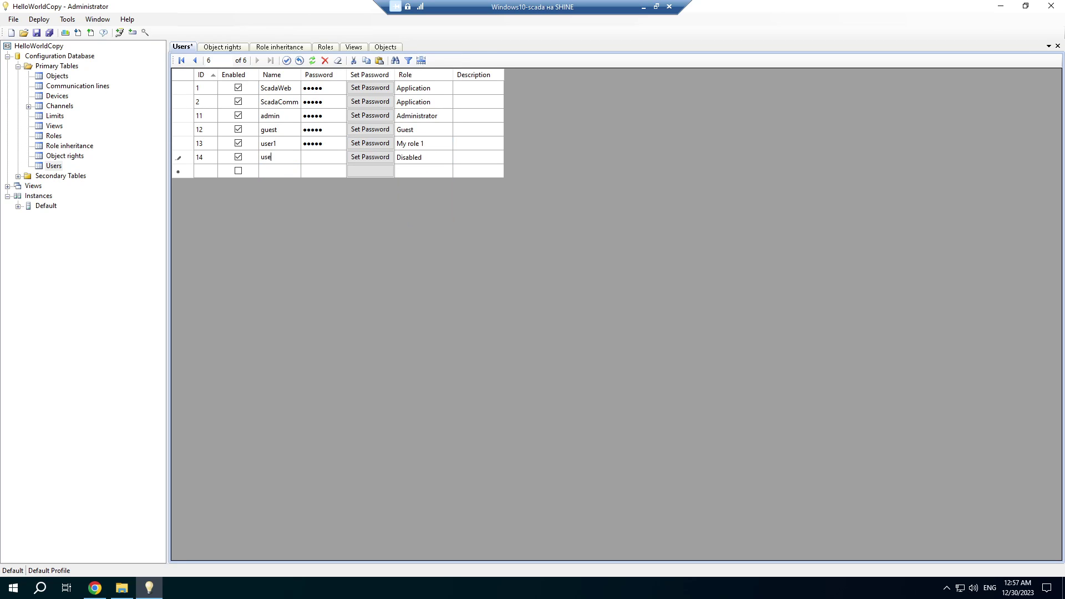
{"action": "left_click", "coordinate": [369, 158]}
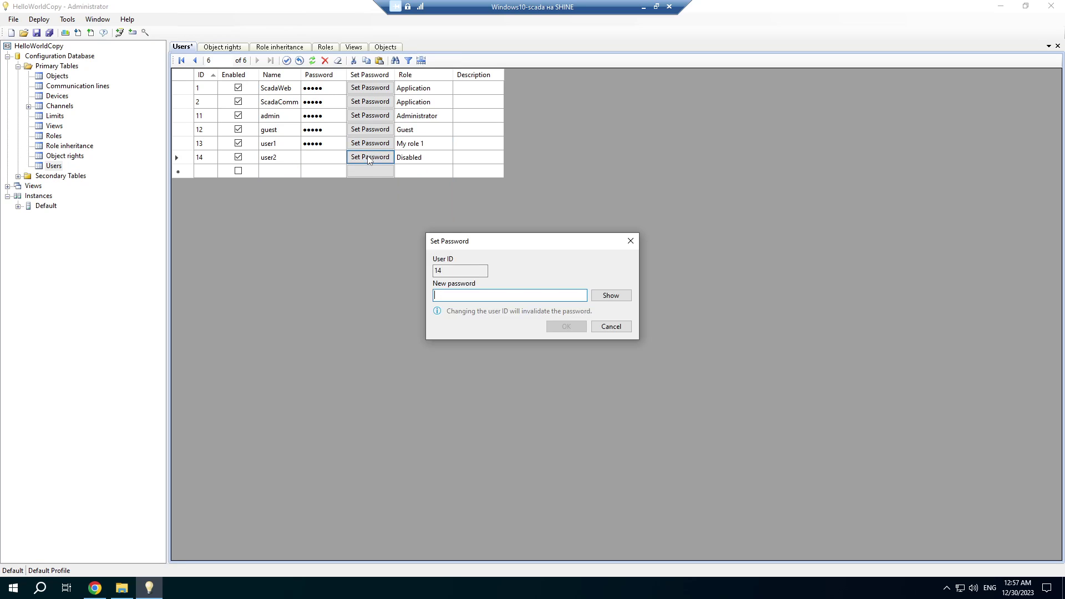
{"action": "type", "text": "12345"}
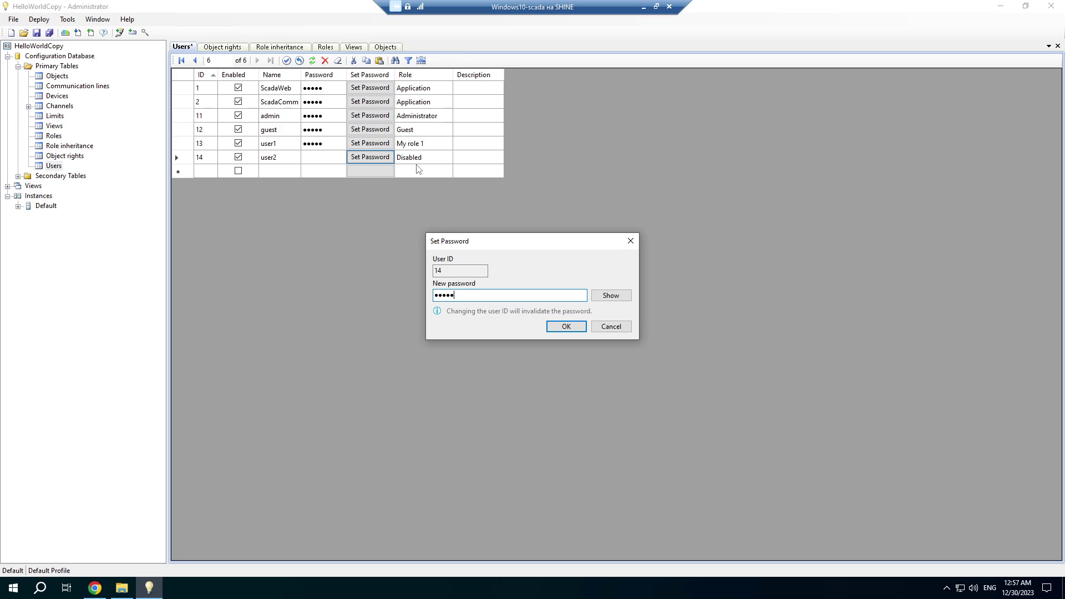
{"action": "left_click", "coordinate": [565, 326]}
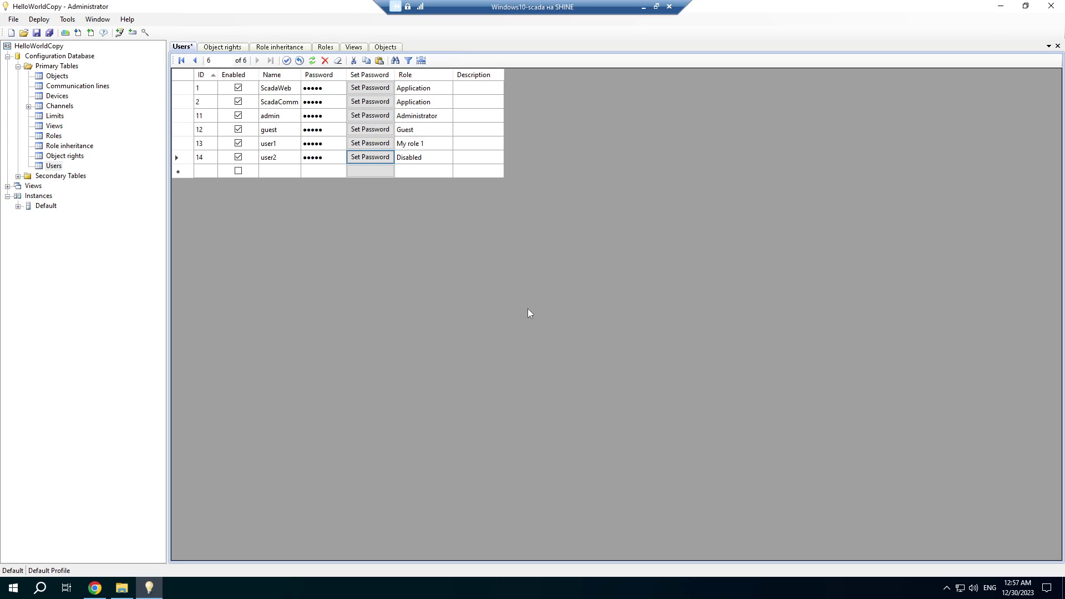
{"action": "left_click", "coordinate": [423, 158]}
{"action": "left_click", "coordinate": [424, 158]}
{"action": "left_click", "coordinate": [416, 218]}
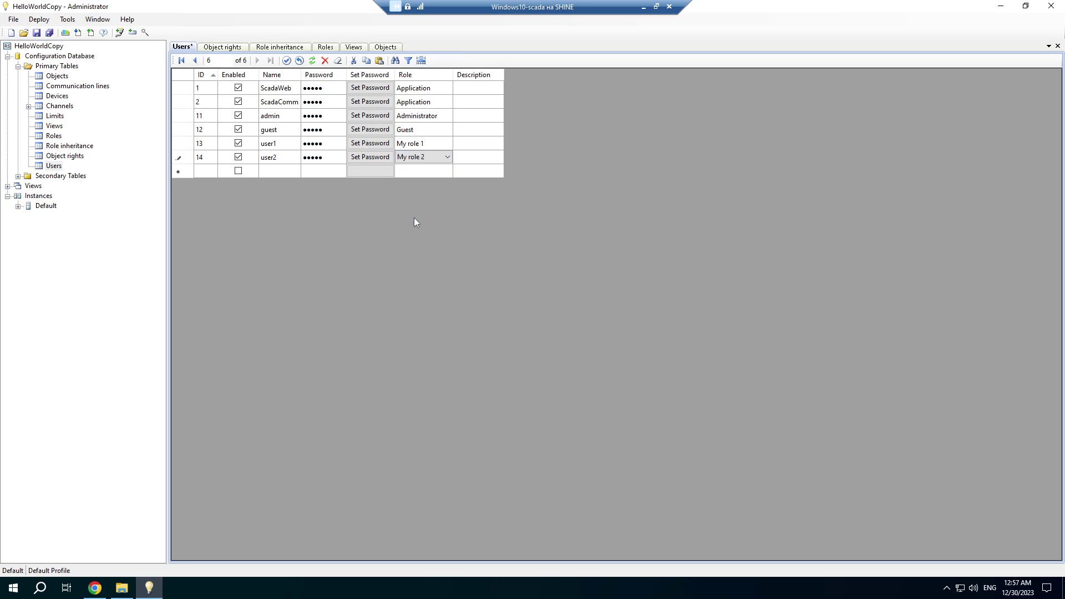
{"action": "key", "text": "ctrl+s"}
Upload the configuration to the Default instance and close the finished upload report.
{"action": "left_click", "coordinate": [90, 33]}
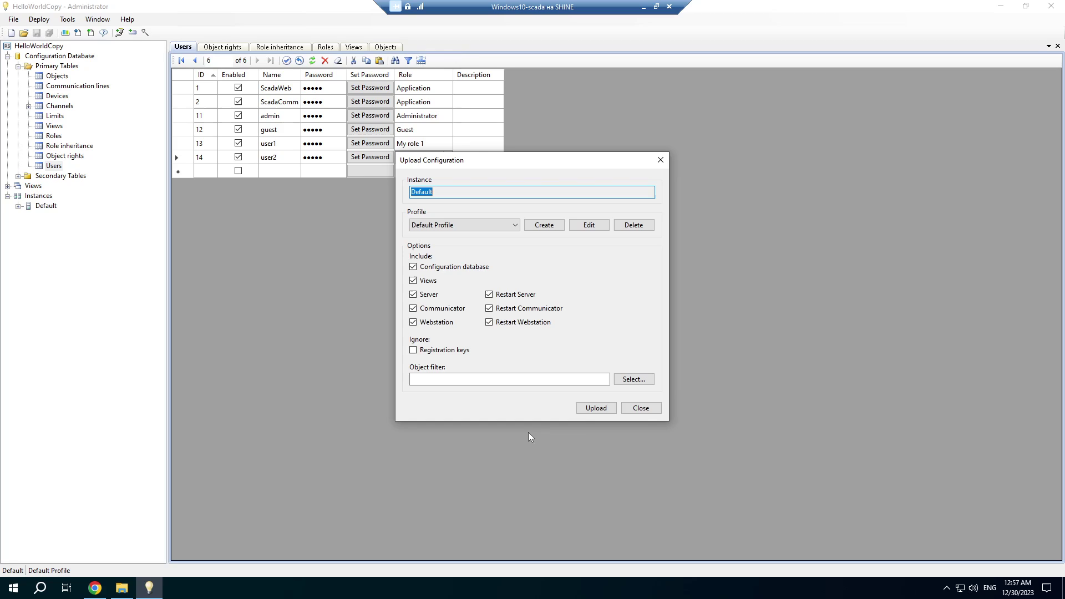
{"action": "left_click", "coordinate": [590, 413]}
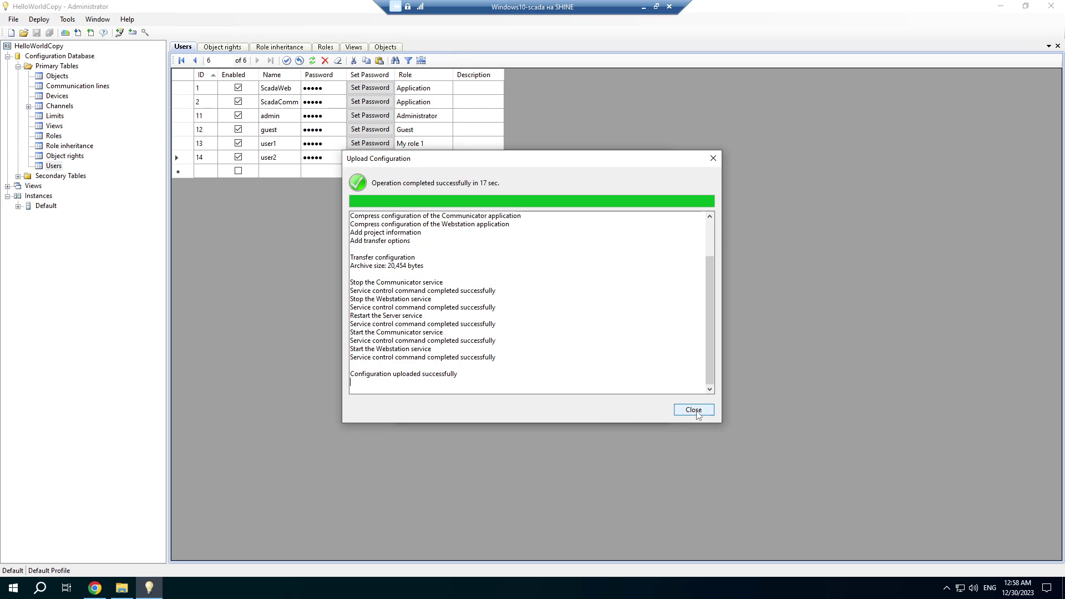
{"action": "left_click", "coordinate": [677, 410]}
Reload the browser's login page, then return to Administrator.
{"action": "left_click", "coordinate": [95, 588]}
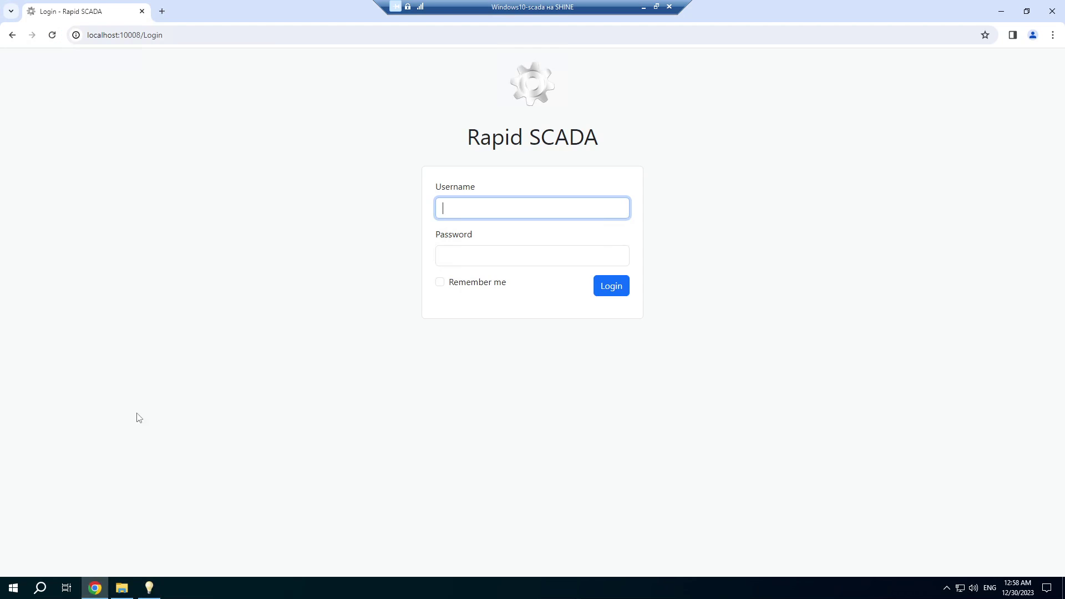
{"action": "left_click", "coordinate": [52, 35]}
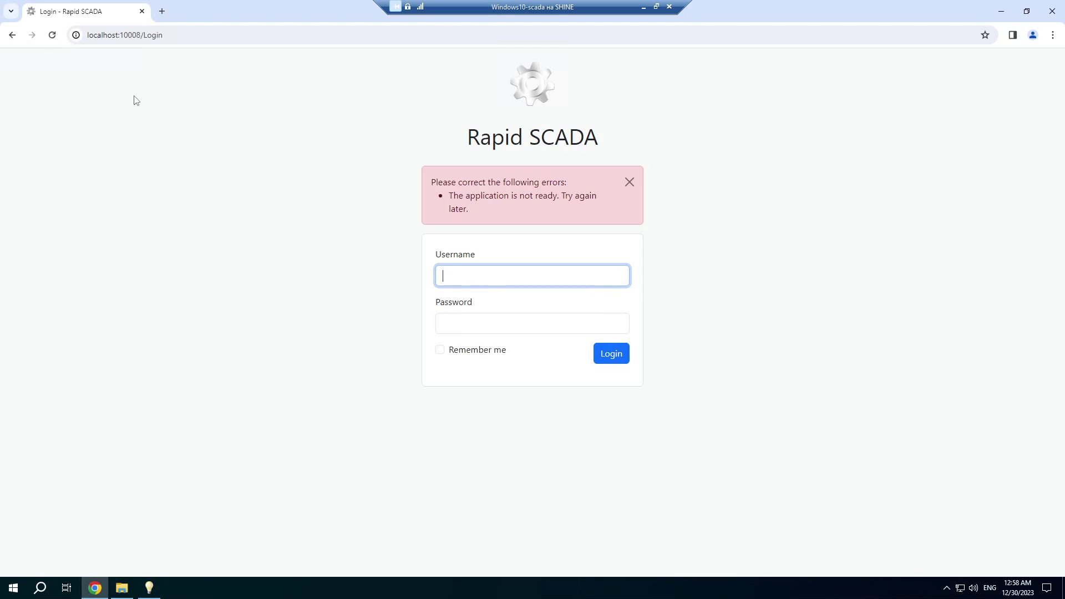
{"action": "left_click", "coordinate": [154, 586]}
Check the Default Webstation's ScadaWeb.log reports the application ready, then return to the browser.
{"action": "left_click", "coordinate": [18, 206]}
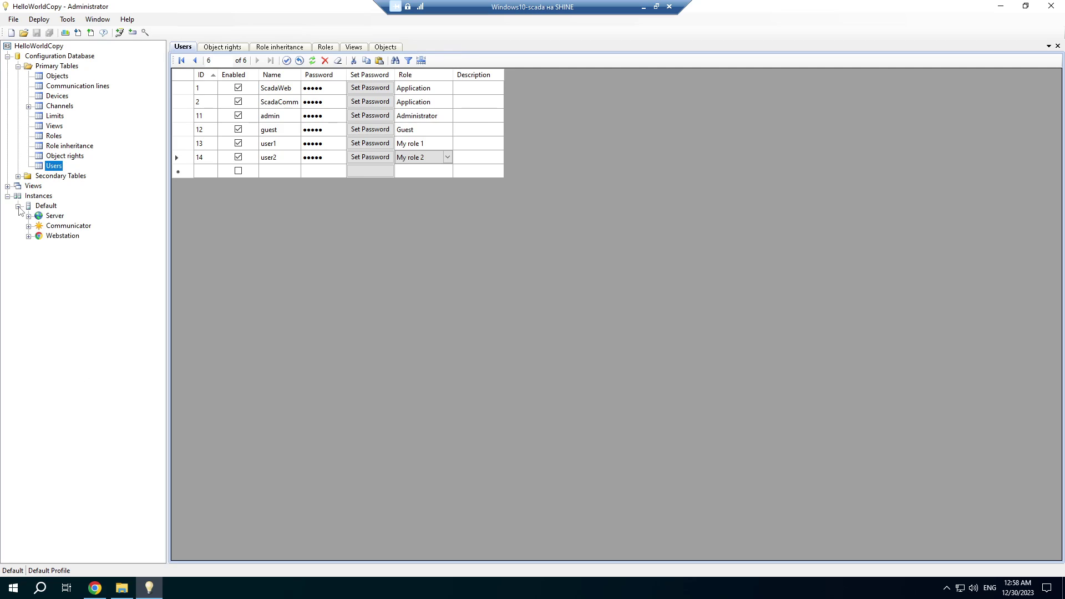
{"action": "left_click", "coordinate": [29, 235]}
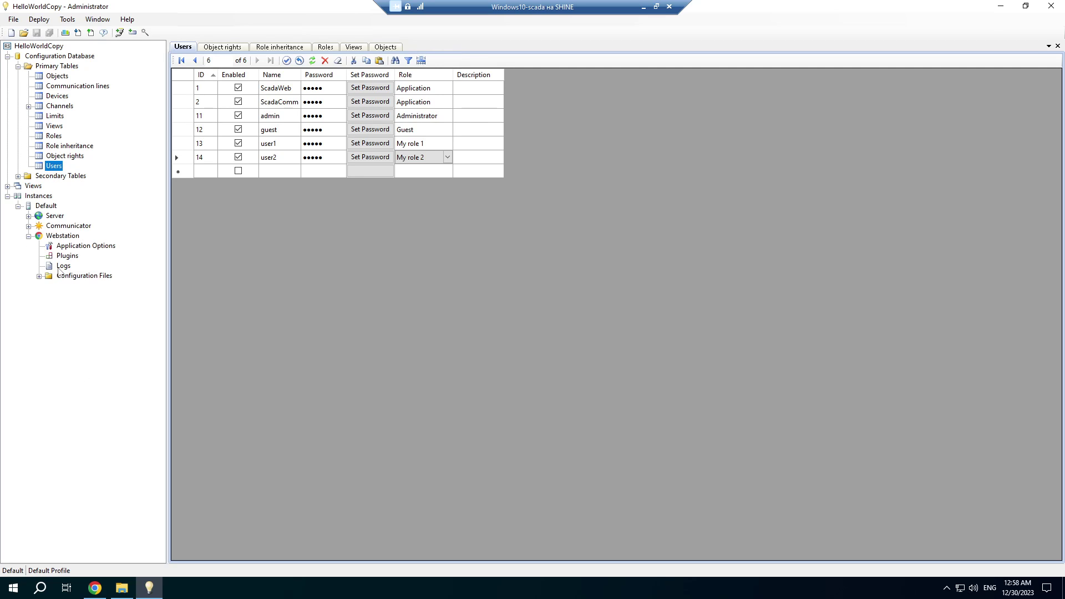
{"action": "left_click", "coordinate": [62, 266]}
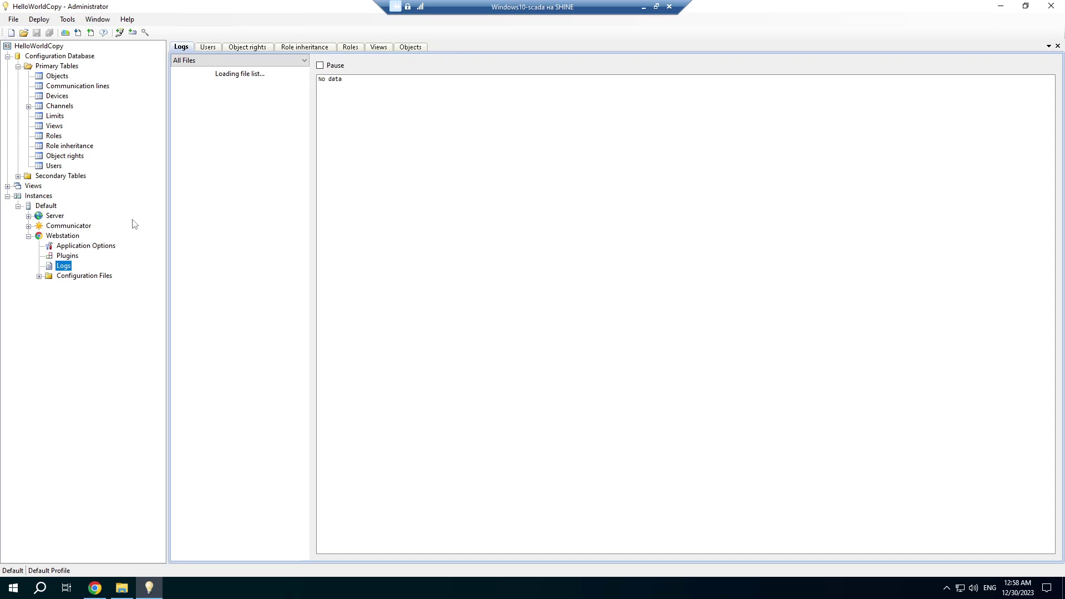
{"action": "left_click", "coordinate": [207, 89]}
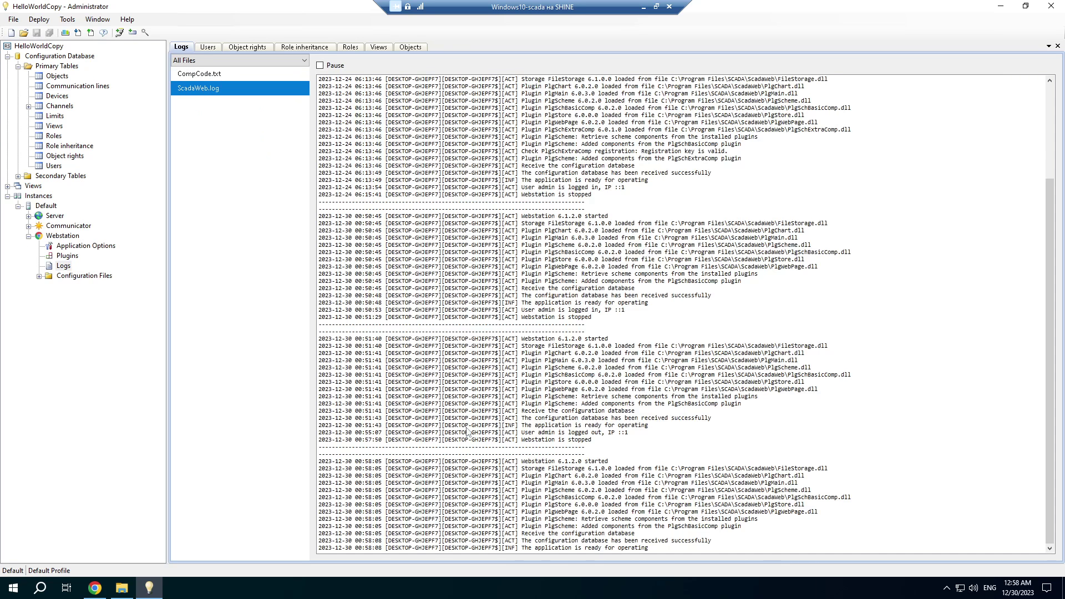
{"action": "left_click", "coordinate": [485, 549]}
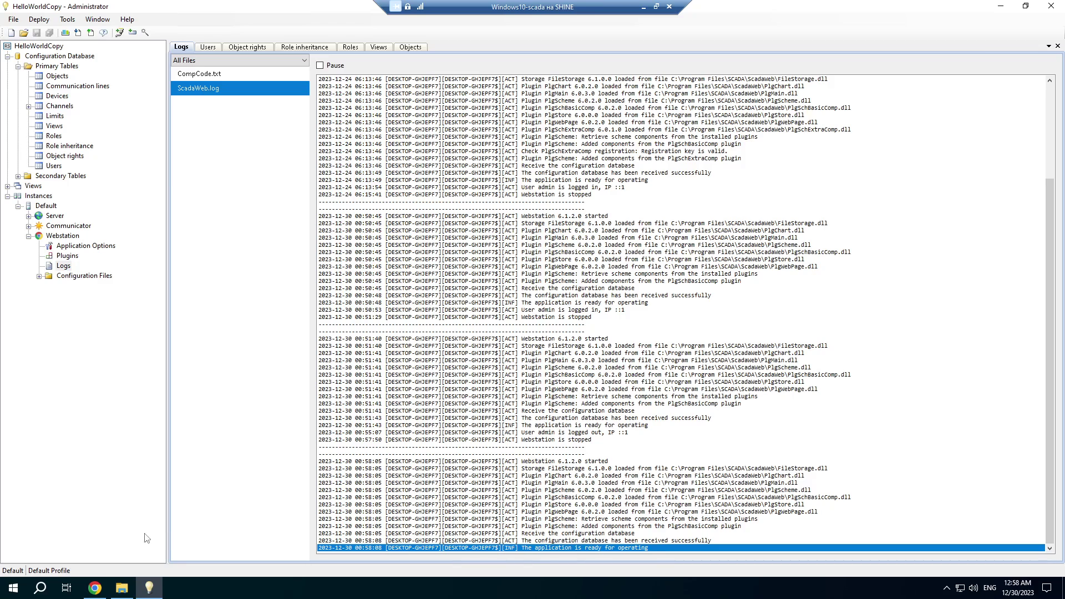
{"action": "left_click", "coordinate": [94, 589]}
Log in to the web app as user1 with that user's password.
{"action": "left_click", "coordinate": [500, 276]}
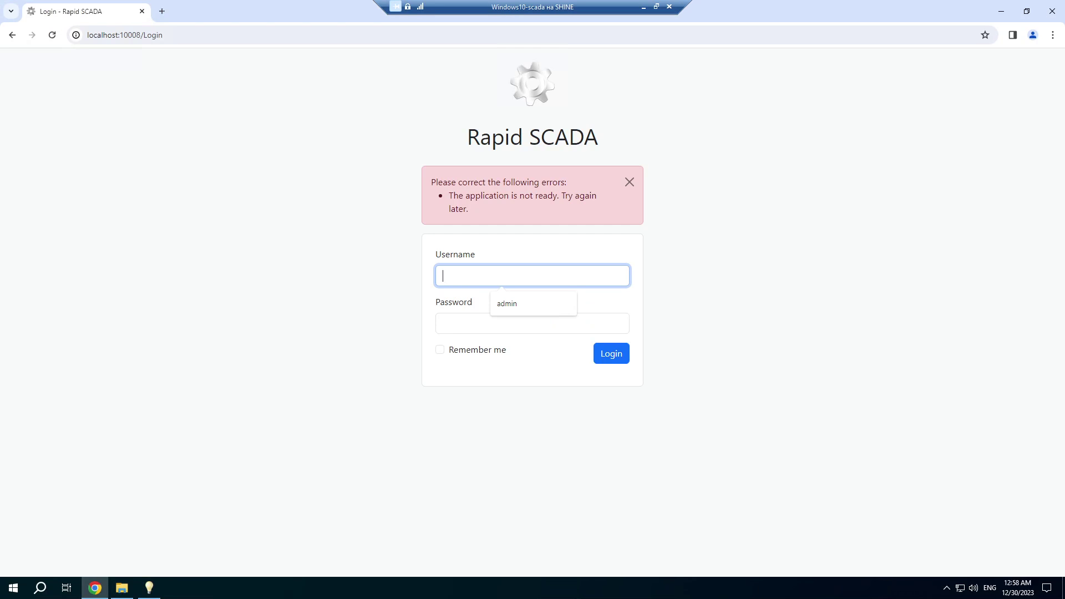
{"action": "type", "text": "user1"}
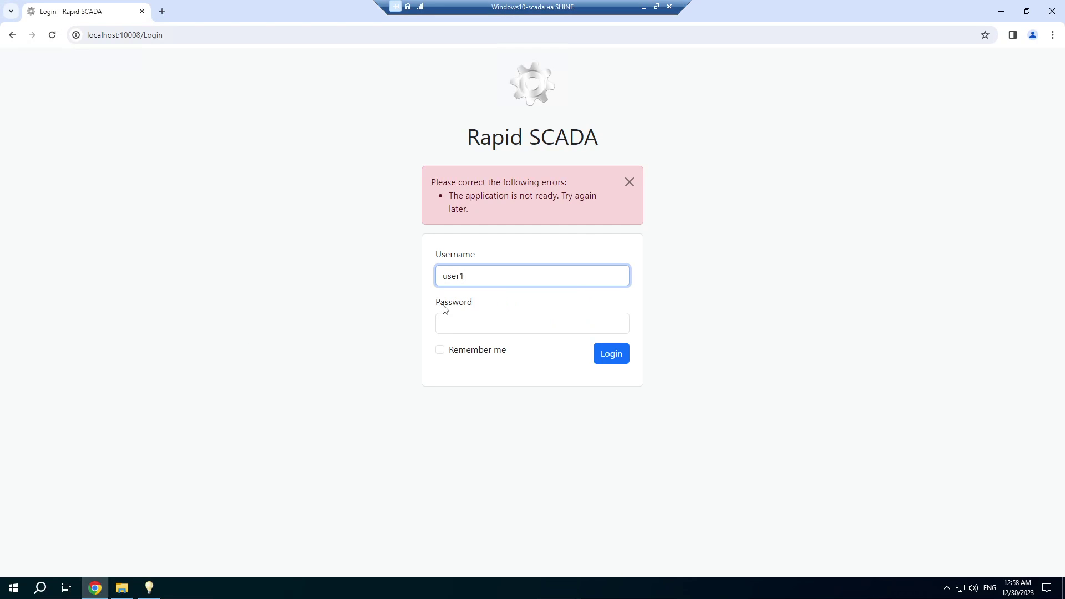
{"action": "key", "text": "Tab"}
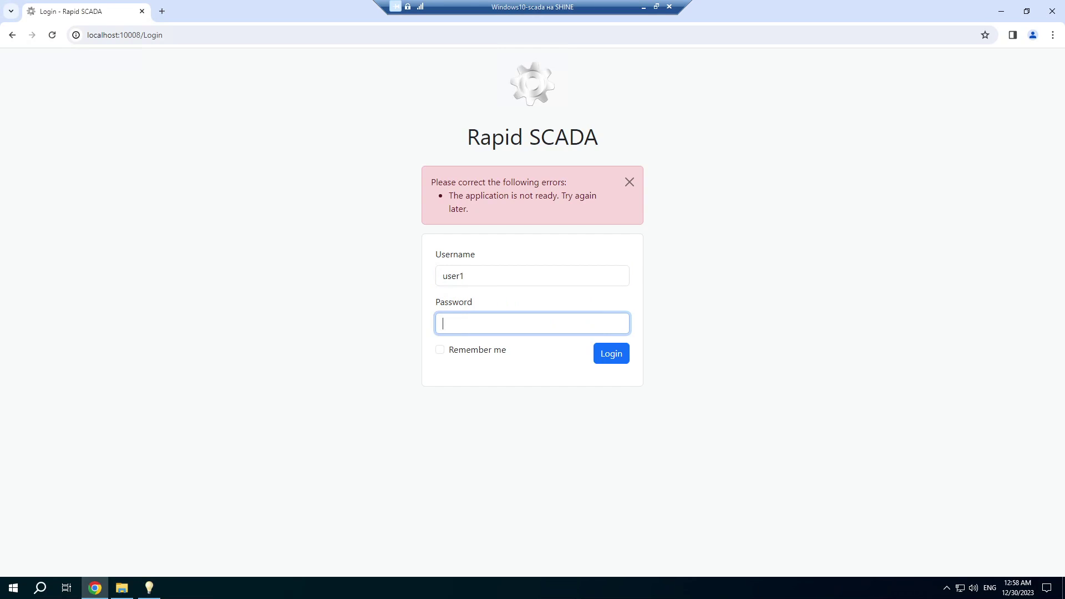
{"action": "type", "text": "12345"}
{"action": "left_click", "coordinate": [616, 355]}
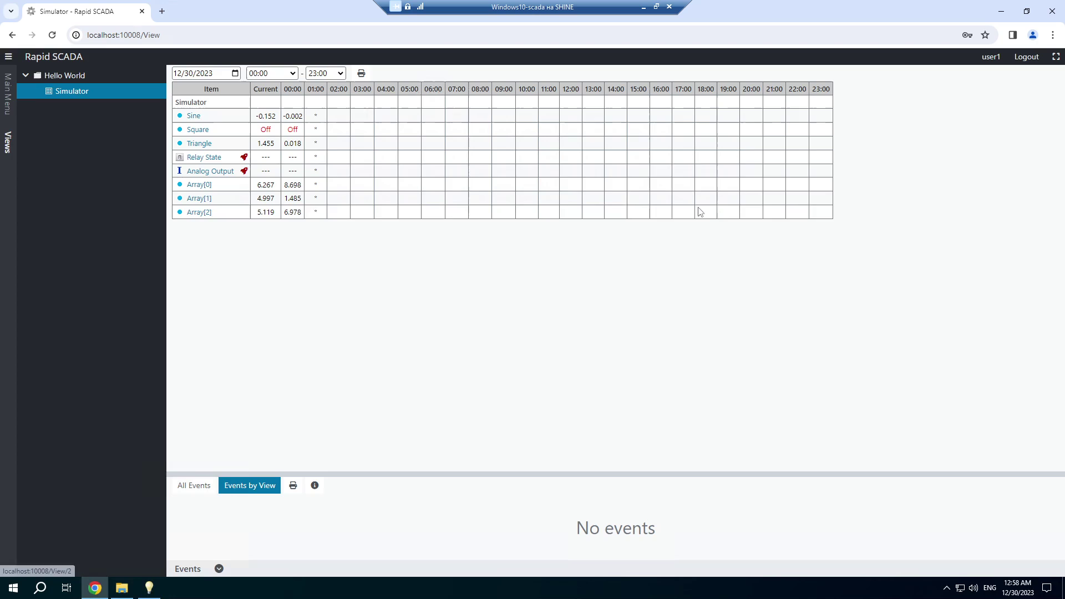
Log out and sign back in as user2 with its password, leaving only the Hello World 2 Simulator 2 view.
{"action": "left_click", "coordinate": [1025, 58]}
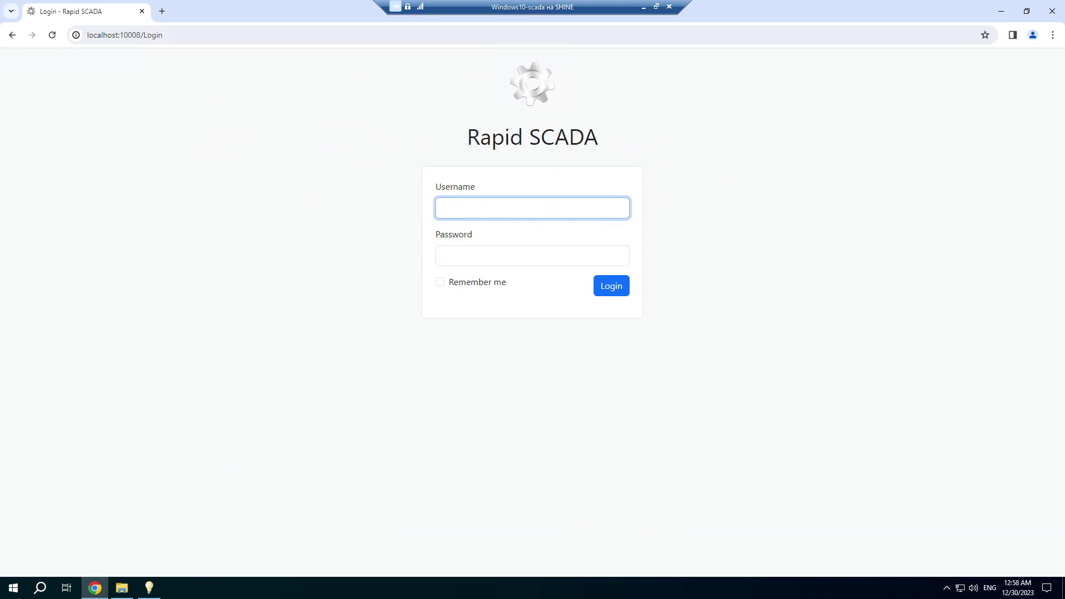
{"action": "left_click", "coordinate": [480, 213]}
{"action": "type", "text": "user2"}
{"action": "left_click", "coordinate": [444, 256]}
{"action": "type", "text": "12345"}
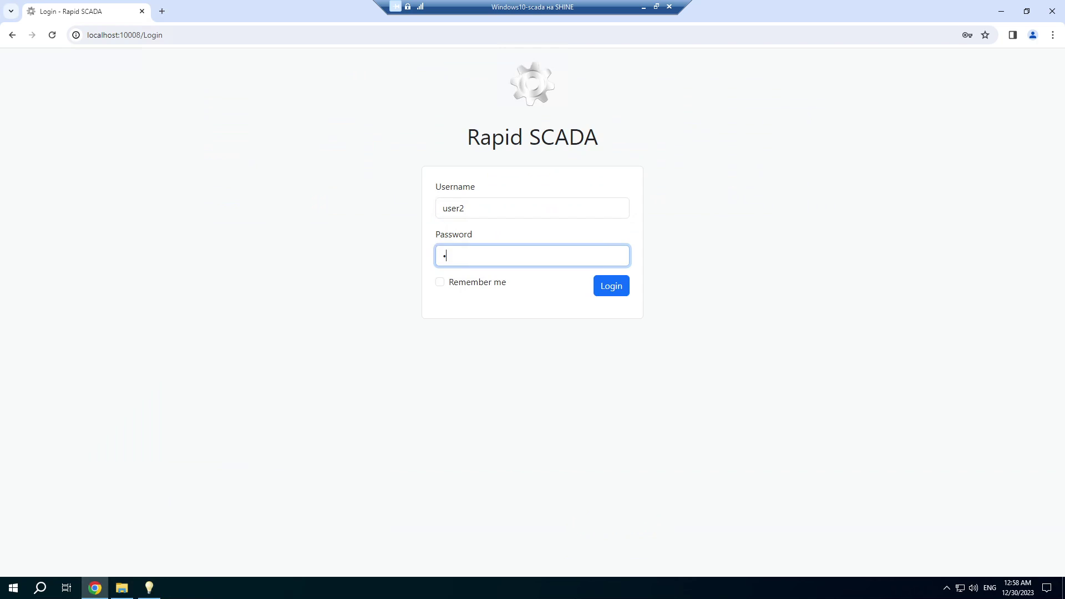
{"action": "left_click", "coordinate": [607, 289]}
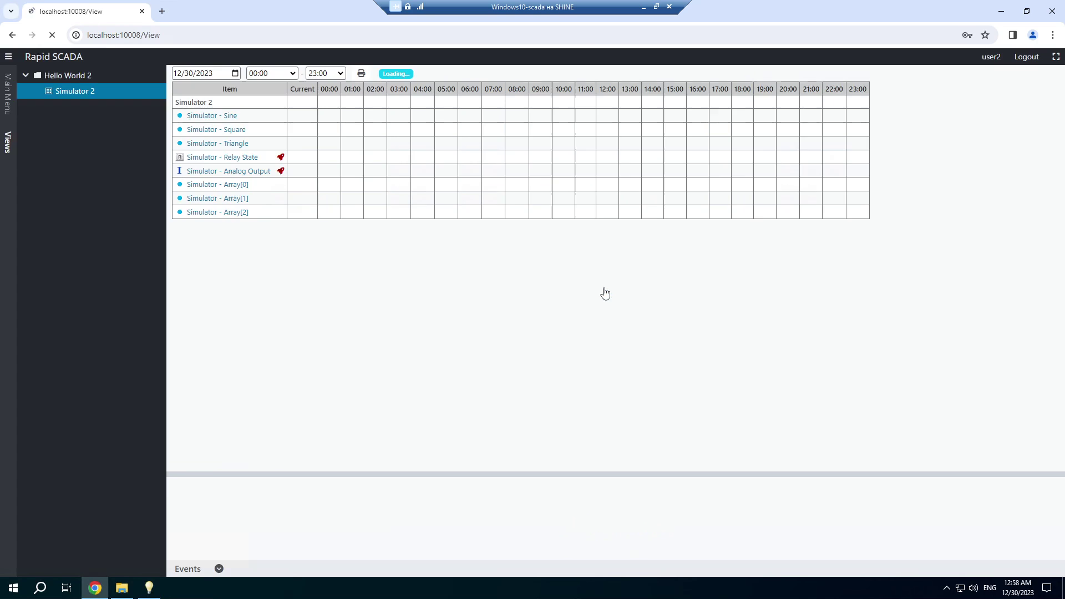